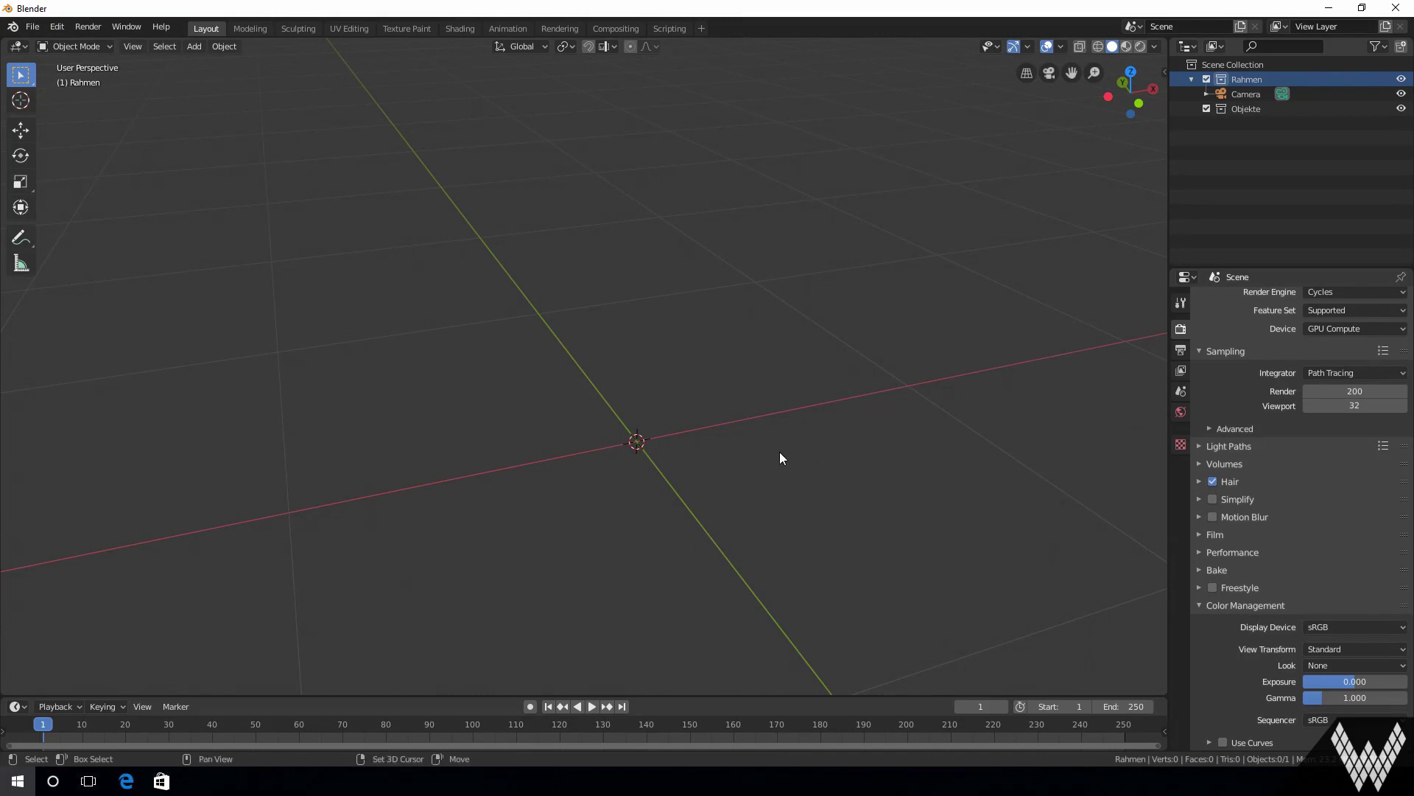
Add a cube mesh to the Rahmen collection
{"action": "middle_click_drag", "start_coordinate": [779, 452], "coordinate": [771, 373], "text": "shift"}
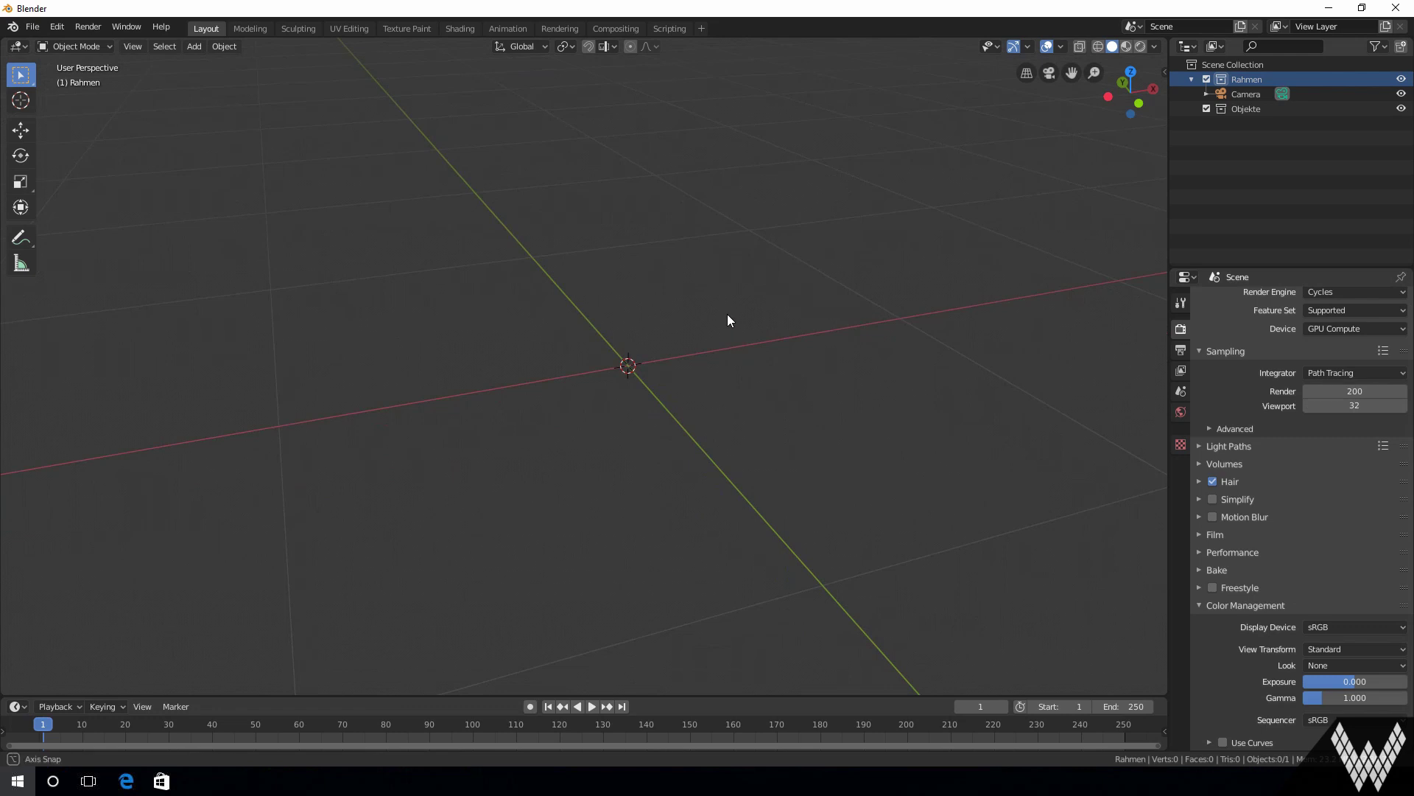
{"action": "middle_click_drag", "start_coordinate": [727, 314], "coordinate": [727, 326]}
{"action": "key", "text": "shift+a"}
{"action": "mouse_move", "coordinate": [727, 326]}
{"action": "left_click", "coordinate": [794, 339]}
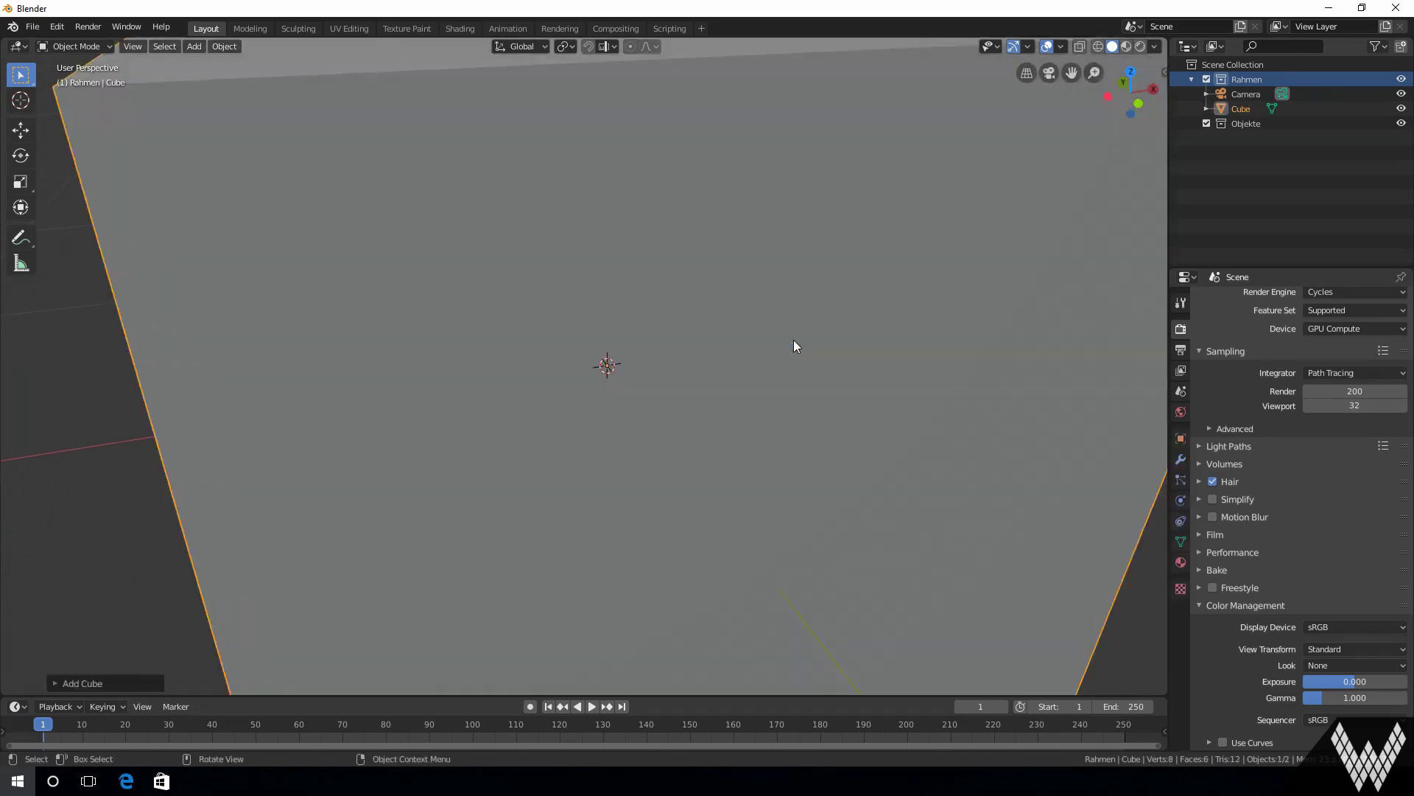
Scale the cube's geometry down along the Y axis in Edit Mode to form a thin upright slab
{"action": "scroll", "coordinate": [793, 339], "scroll_direction": "down", "scroll_amount": 7}
{"action": "middle_click_drag", "start_coordinate": [794, 398], "coordinate": [718, 473]}
{"action": "key", "text": "Tab"}
{"action": "key", "text": "Tab"}
{"action": "key", "text": "s"}
{"action": "right_click", "coordinate": [864, 494]}
{"action": "key", "text": "Tab"}
{"action": "key", "text": "s"}
{"action": "key", "text": "y"}
{"action": "left_click", "coordinate": [626, 391]}
{"action": "key", "text": "Tab"}
{"action": "scroll", "coordinate": [737, 471], "scroll_direction": "up", "scroll_amount": 3}
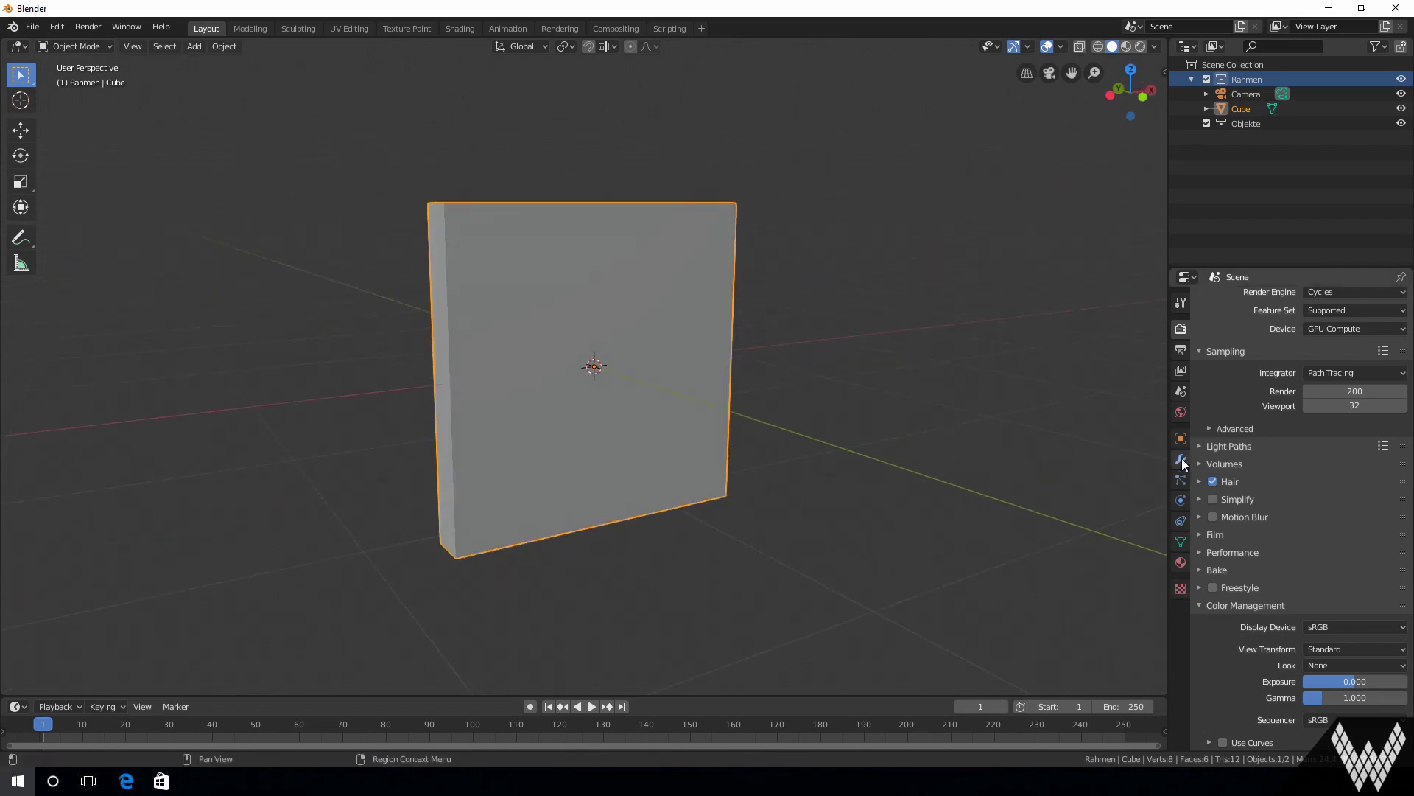
Add two vertical edge loops to the slab, one slid close to each side edge
{"action": "key", "text": "Tab"}
{"action": "middle_click_drag", "start_coordinate": [649, 294], "coordinate": [626, 350]}
{"action": "key", "text": "ctrl+r"}
{"action": "left_click", "coordinate": [581, 255]}
{"action": "left_click", "coordinate": [414, 280]}
{"action": "key", "text": "ctrl+r"}
{"action": "left_click", "coordinate": [571, 252]}
{"action": "left_click", "coordinate": [737, 244]}
Add two horizontal edge loops, one close to the slab's upper edge and one close to its lower edge
{"action": "key", "text": "ctrl+r"}
{"action": "left_click", "coordinate": [447, 335]}
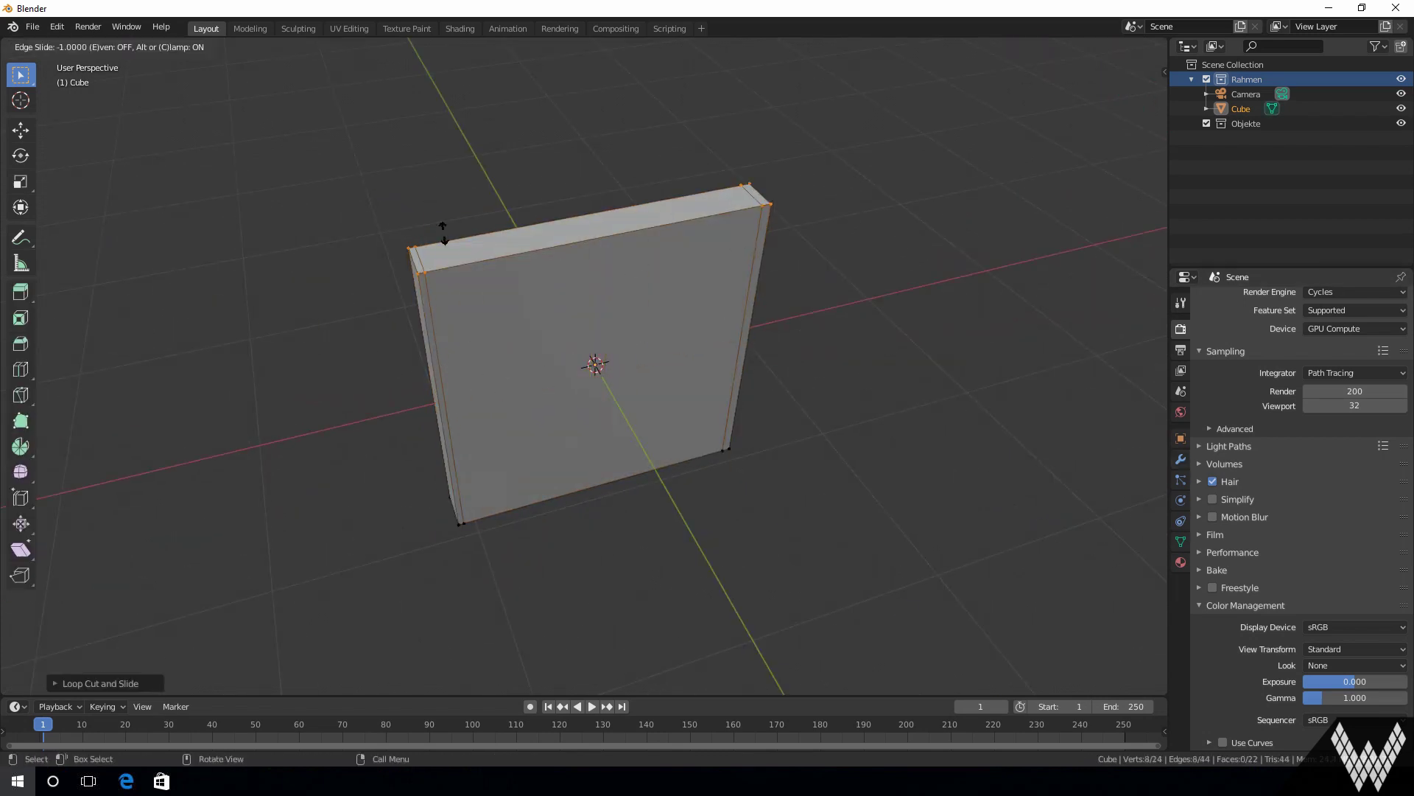
{"action": "left_click", "coordinate": [445, 234]}
{"action": "key", "text": "ctrl+r"}
{"action": "left_click", "coordinate": [464, 383]}
{"action": "left_click", "coordinate": [495, 501]}
Cut two edge loops around the slab's narrow sides and scale them apart along Y towards the front and back faces
{"action": "left_click", "coordinate": [417, 265]}
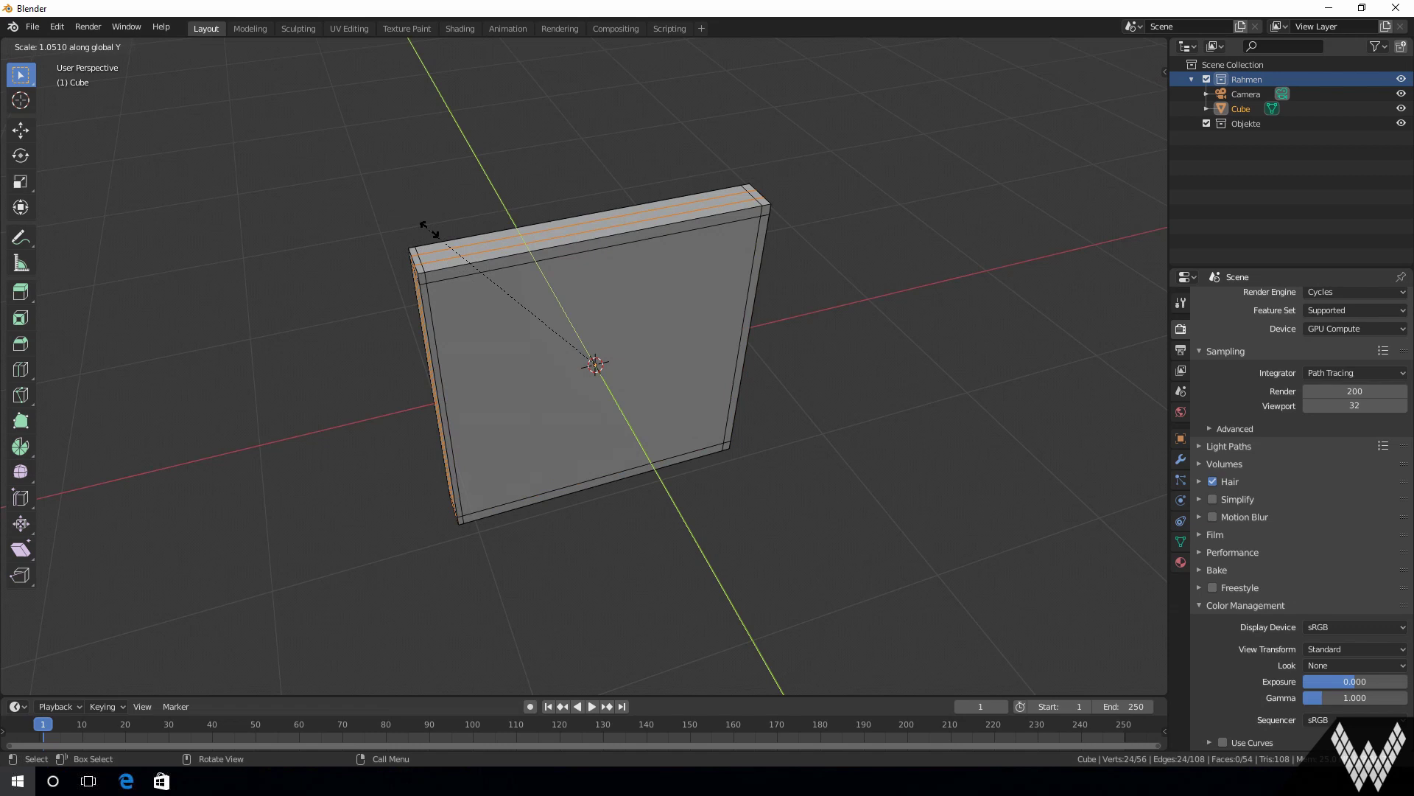
{"action": "left_click", "coordinate": [398, 227]}
{"action": "key", "text": "s"}
{"action": "left_click", "coordinate": [426, 253]}
{"action": "key", "text": "Tab"}
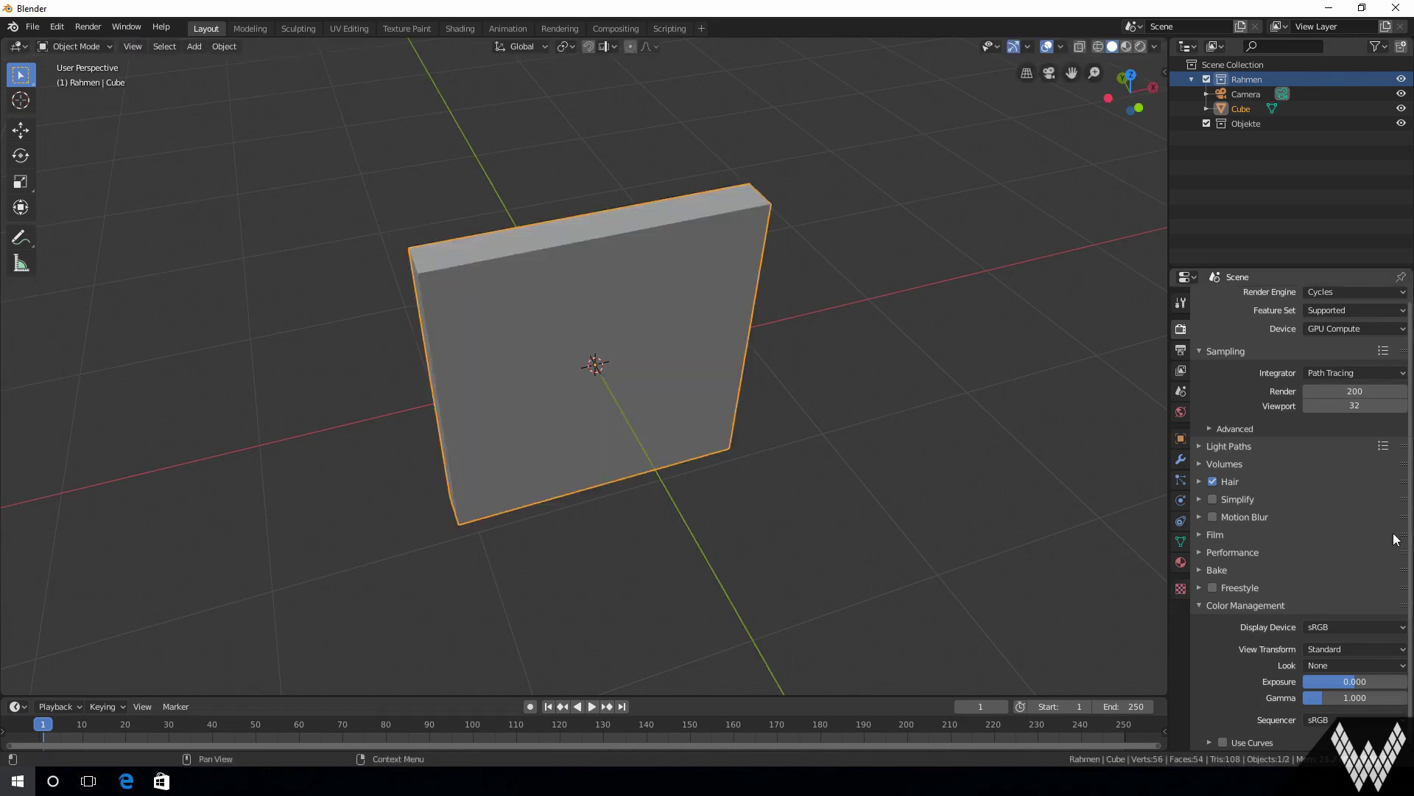
Add a Subdivision Surface modifier with render and viewport levels of 3, and select all the narrow faces around the slab's rim
{"action": "left_click", "coordinate": [1181, 459]}
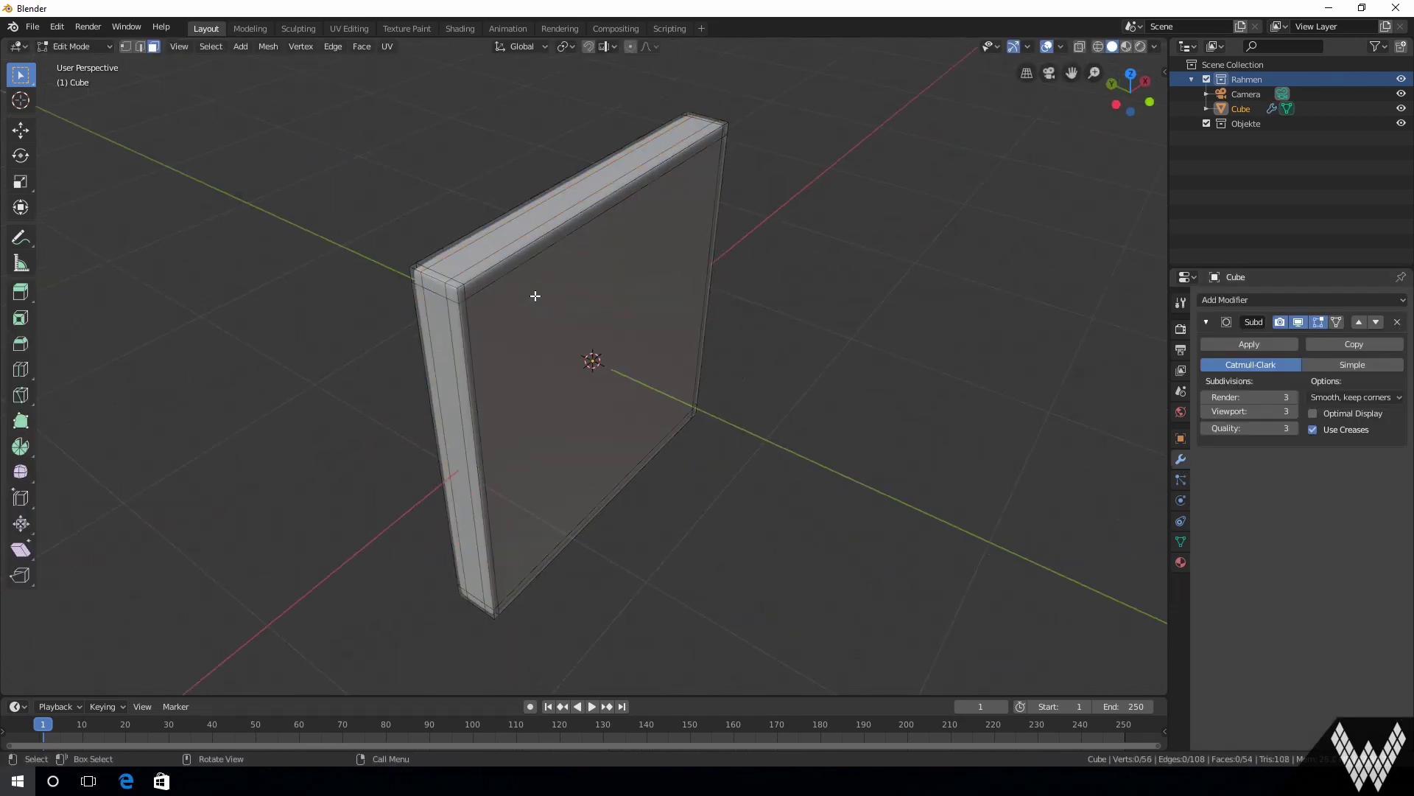
{"action": "left_click", "coordinate": [445, 273], "text": "ctrl+alt"}
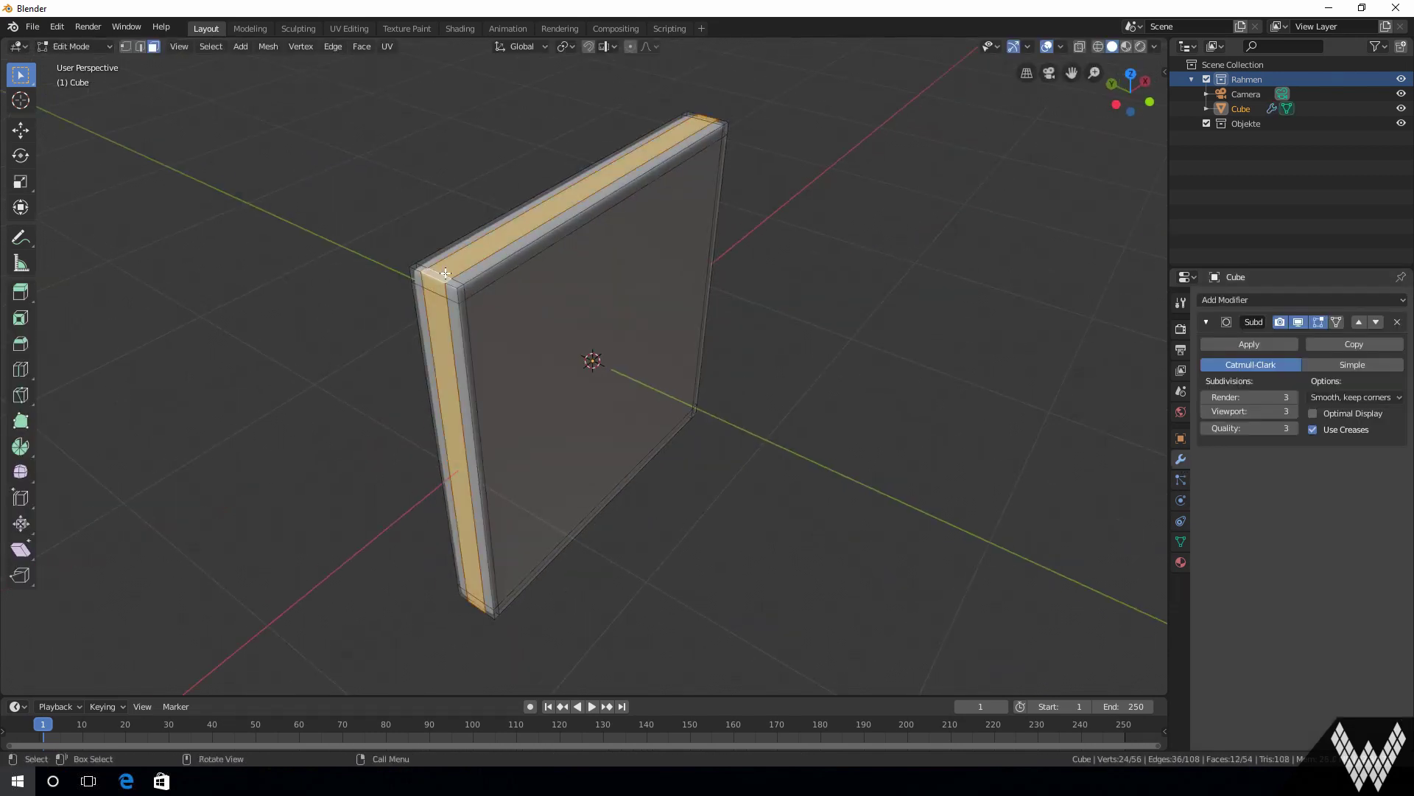
{"action": "key", "text": "n"}
{"action": "left_click", "coordinate": [1159, 200]}
{"action": "middle_click_drag", "start_coordinate": [739, 380], "coordinate": [719, 374]}
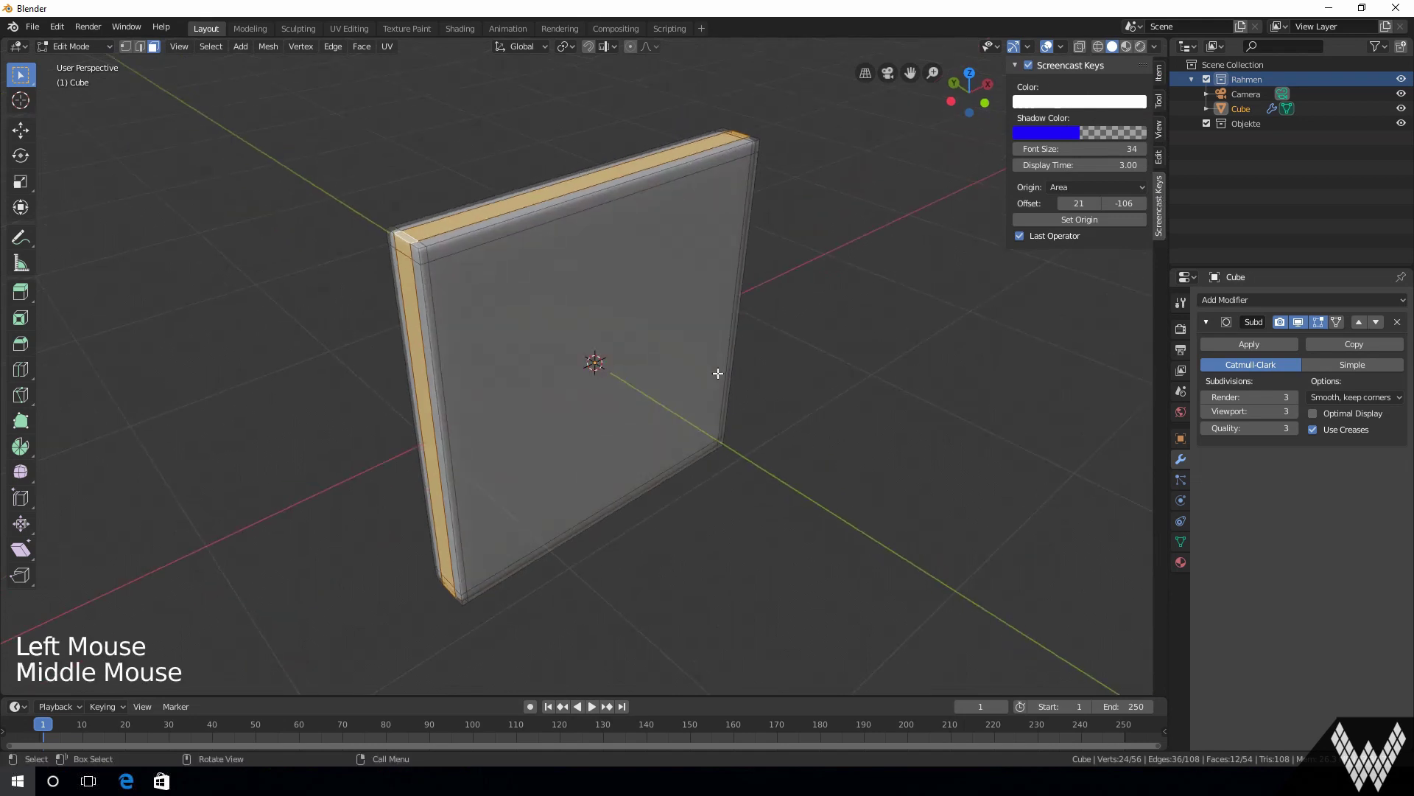
{"action": "left_click", "coordinate": [508, 320]}
{"action": "left_click", "coordinate": [400, 217], "text": "alt"}
{"action": "left_click", "coordinate": [402, 235], "text": "alt"}
{"action": "key", "text": "ctrl+KP_Add"}
{"action": "middle_click_drag", "start_coordinate": [572, 271], "coordinate": [590, 265]}
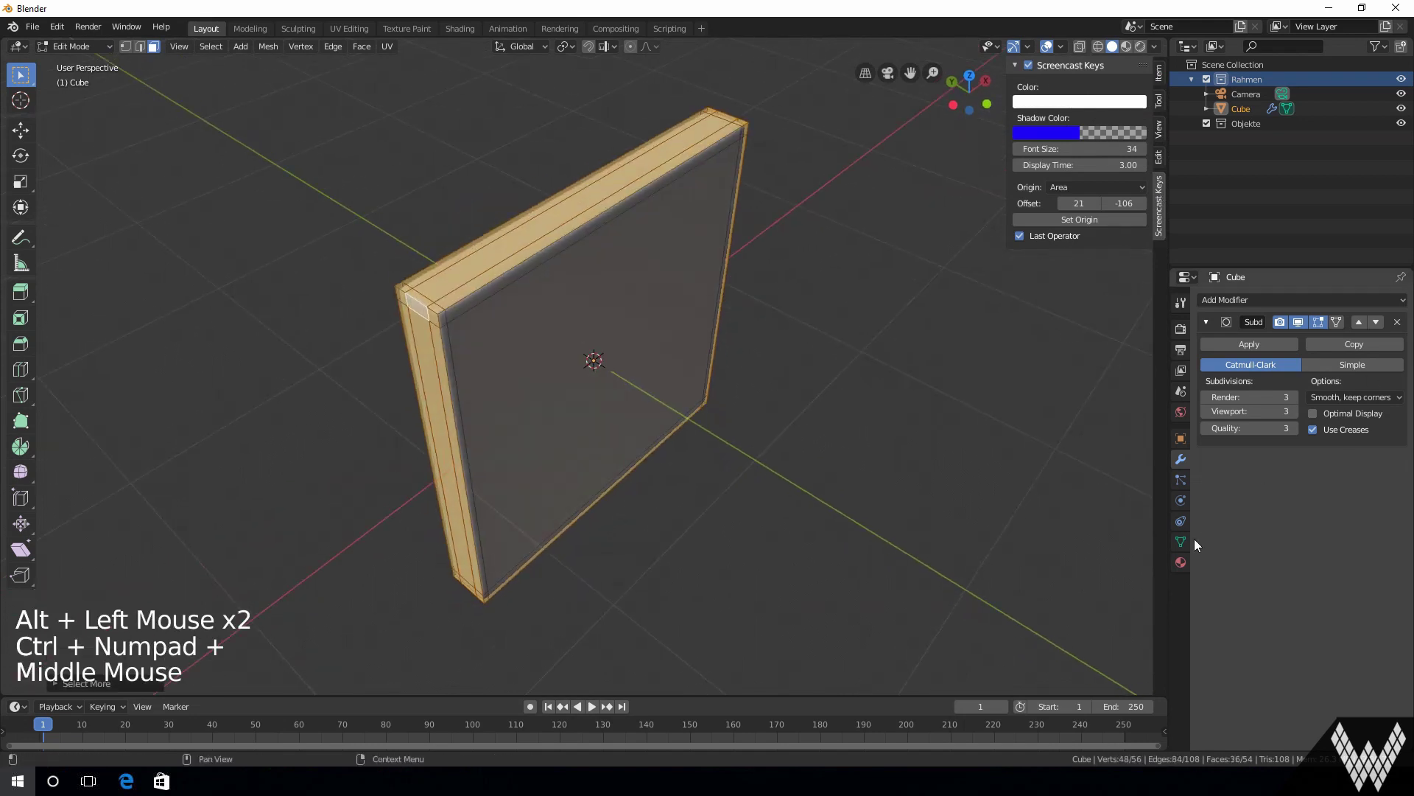
Add two material slots to the slab and create a material named CornerFaces in the second slot for the rim faces
{"action": "left_click", "coordinate": [1181, 562]}
{"action": "left_click", "coordinate": [1401, 300]}
{"action": "left_click", "coordinate": [1401, 299]}
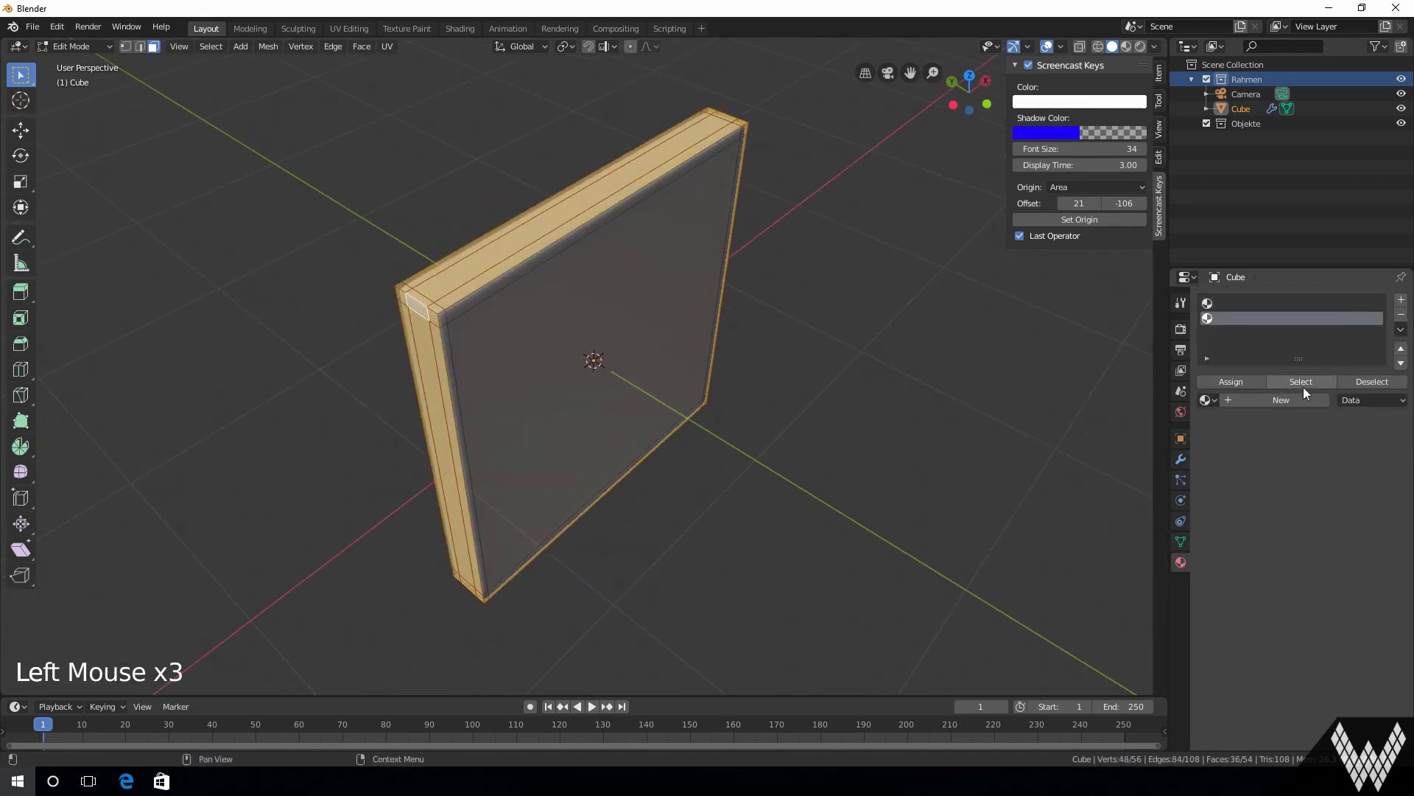
{"action": "left_click", "coordinate": [1257, 400]}
{"action": "left_click", "coordinate": [1234, 318]}
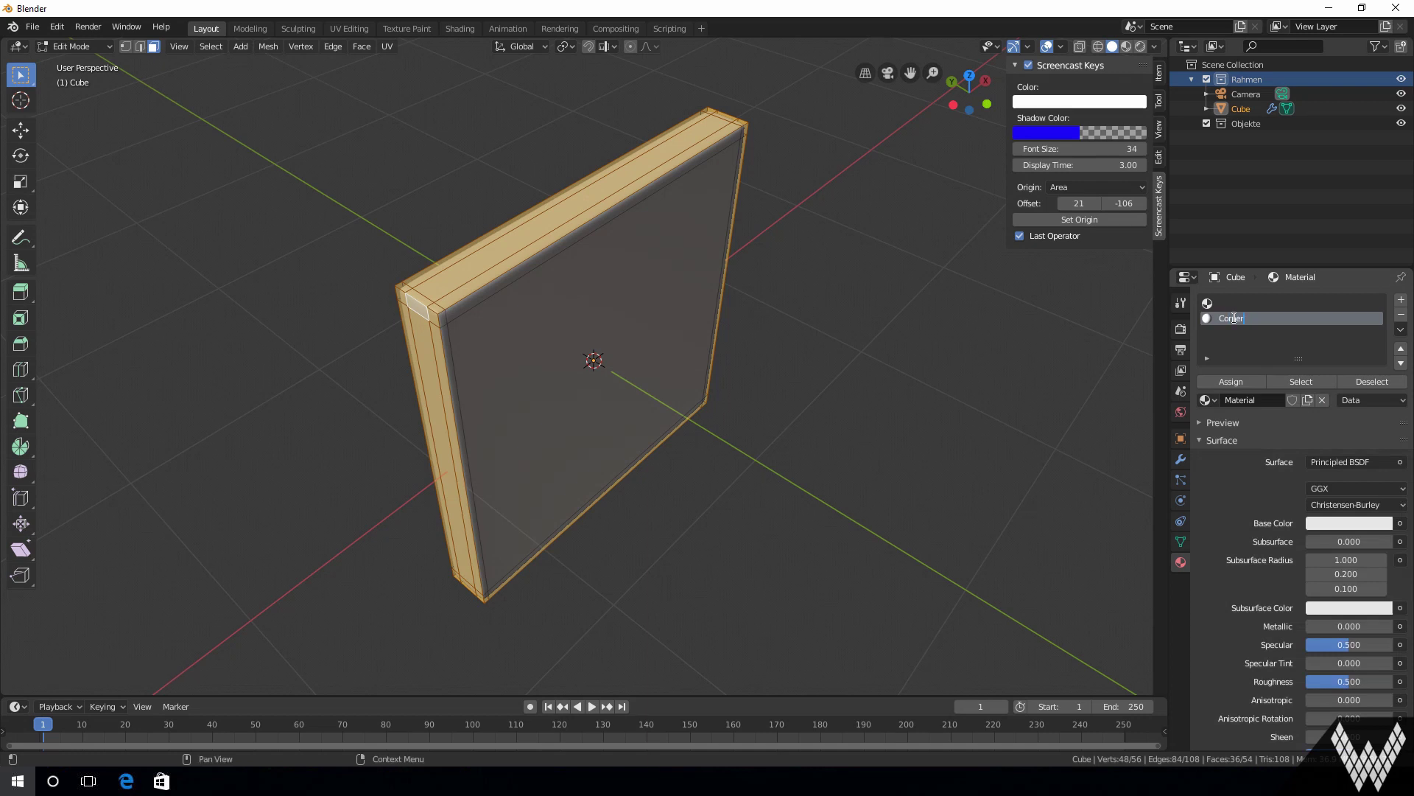
{"action": "type", "text": "CornerFaces"}
{"action": "key", "text": "Return"}
{"action": "middle_click_drag", "start_coordinate": [456, 331], "coordinate": [862, 467]}
{"action": "key", "text": "Tab"}
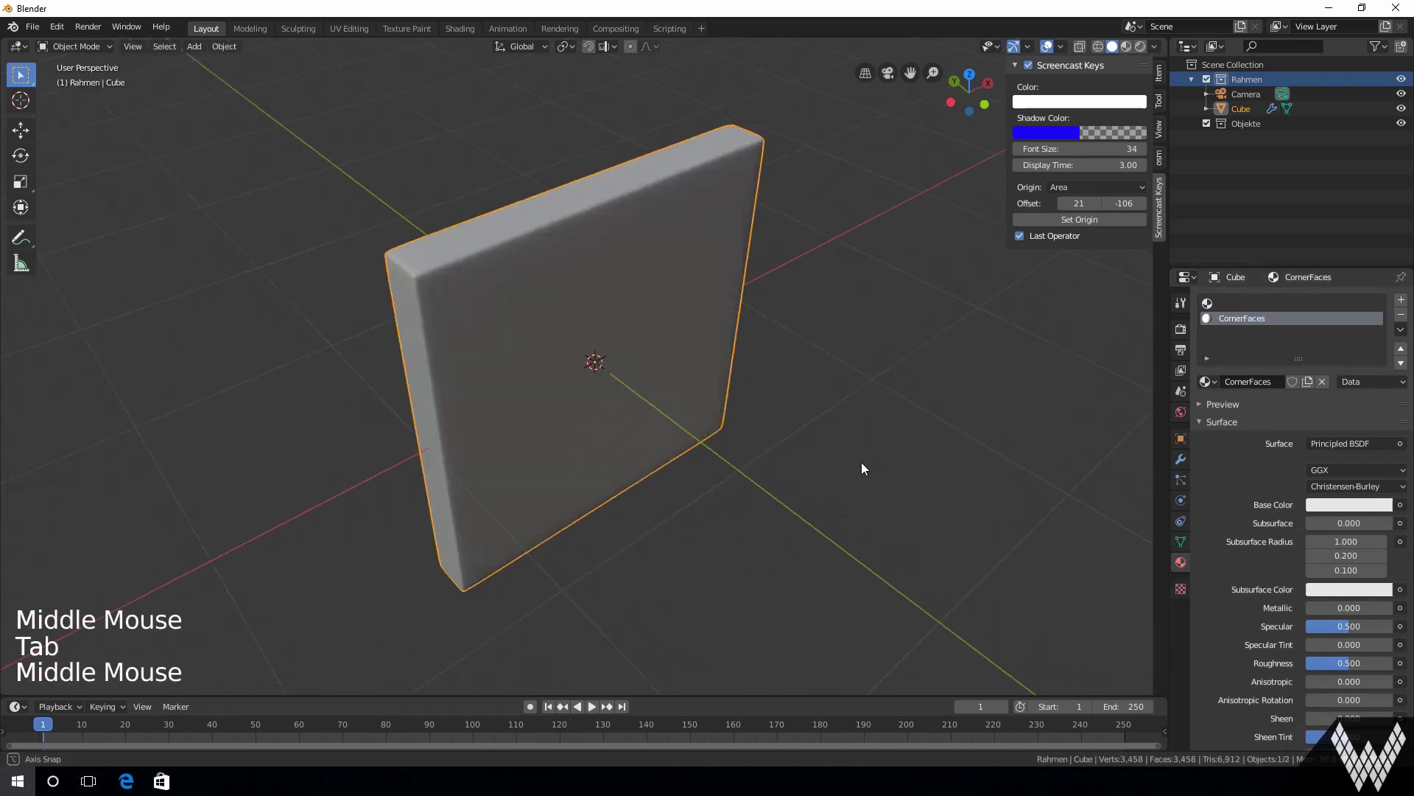
Invert the selection to the front and back faces and create a material named 000_Template_PBR in the first slot
{"action": "key", "text": "Tab"}
{"action": "middle_click_drag", "start_coordinate": [615, 384], "coordinate": [707, 393]}
{"action": "key", "text": "ctrl+i"}
{"action": "left_click", "coordinate": [1248, 304]}
{"action": "left_click", "coordinate": [1280, 400]}
{"action": "double_click", "coordinate": [1241, 303]}
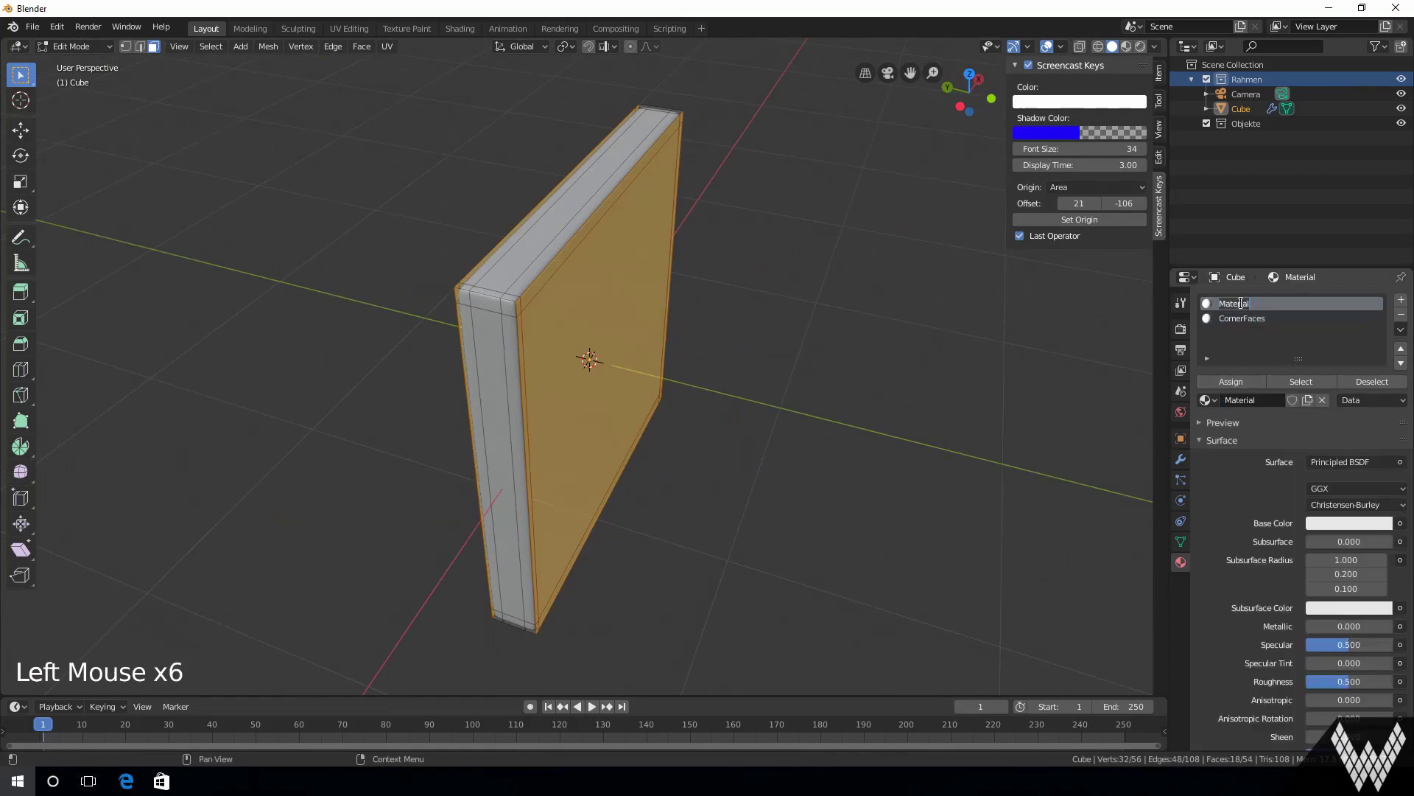
{"action": "type", "text": "000_Template_U"}
{"action": "key", "text": "BackSpace"}
{"action": "type", "text": "MM"}
{"action": "key", "text": "Return"}
{"action": "middle_click_drag", "start_coordinate": [633, 398], "coordinate": [581, 405]}
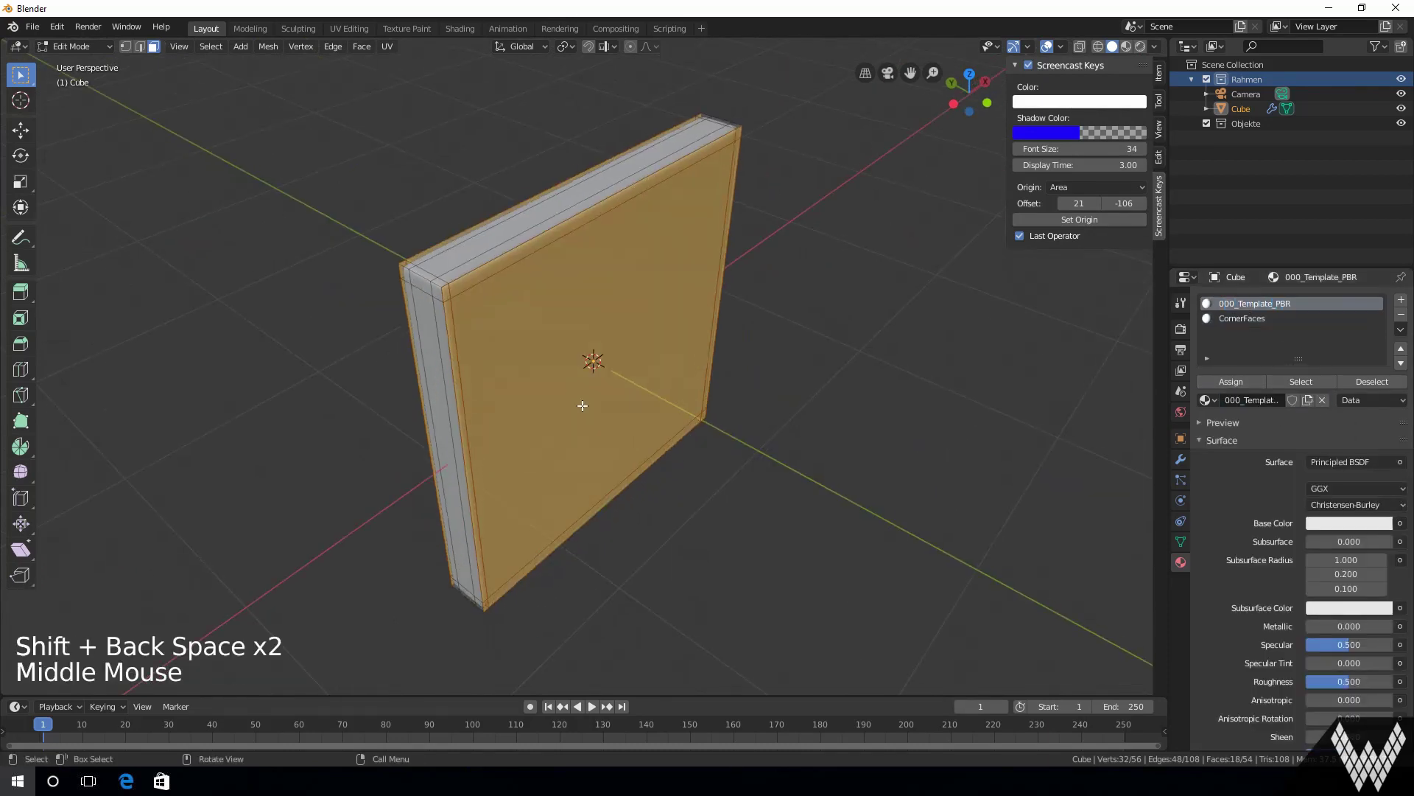
{"action": "key", "text": "Tab"}
{"action": "middle_click_drag", "start_coordinate": [730, 442], "coordinate": [741, 445]}
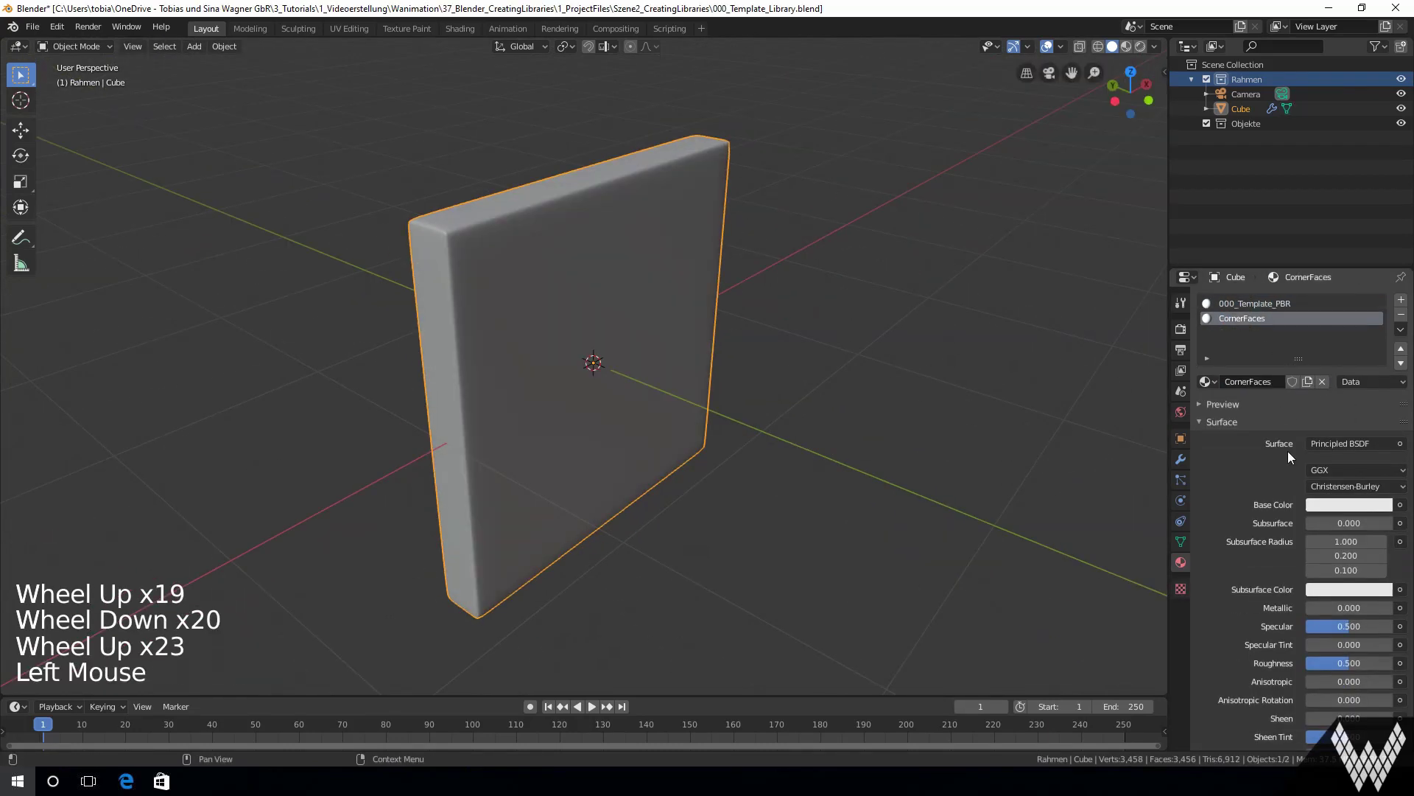
Apply the 1.27_AltesEisen_4k material from the Lib 01 Metalle library to the CornerFaces slot
{"action": "scroll", "coordinate": [1288, 451], "scroll_direction": "down", "scroll_amount": 18}
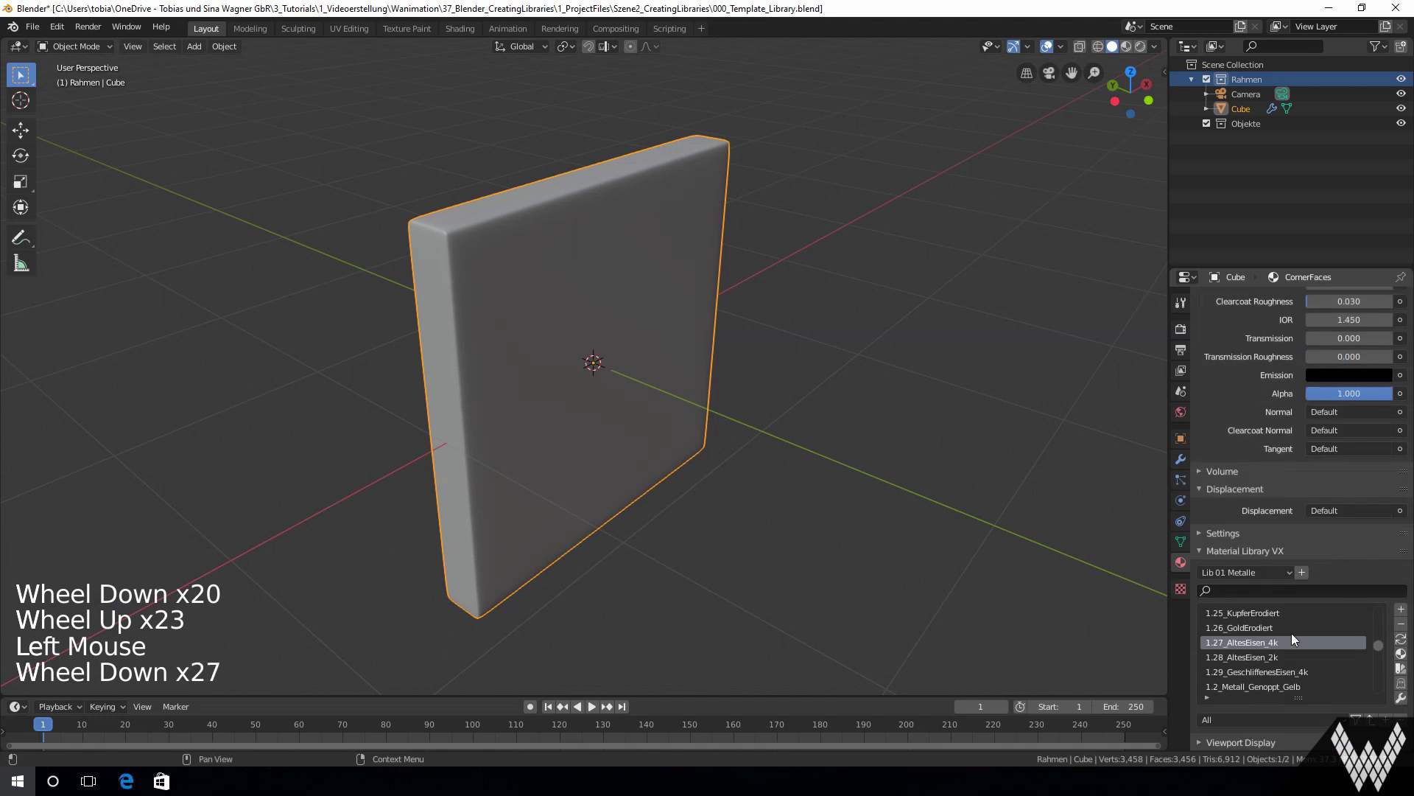
{"action": "left_click", "coordinate": [1401, 653]}
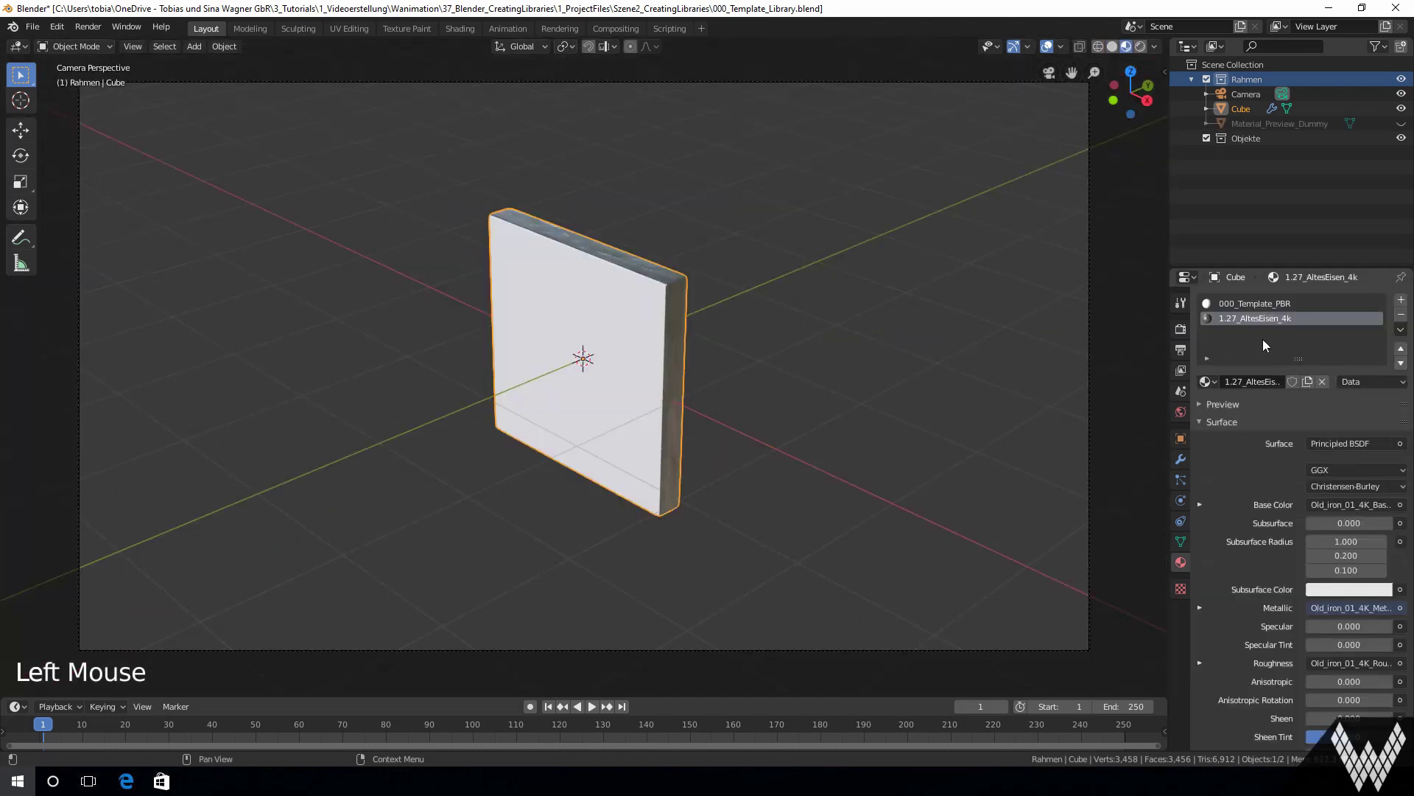
Open the 000_Template_PBR material in the Shading workspace and enlarge the node editor
{"action": "left_click", "coordinate": [1274, 304]}
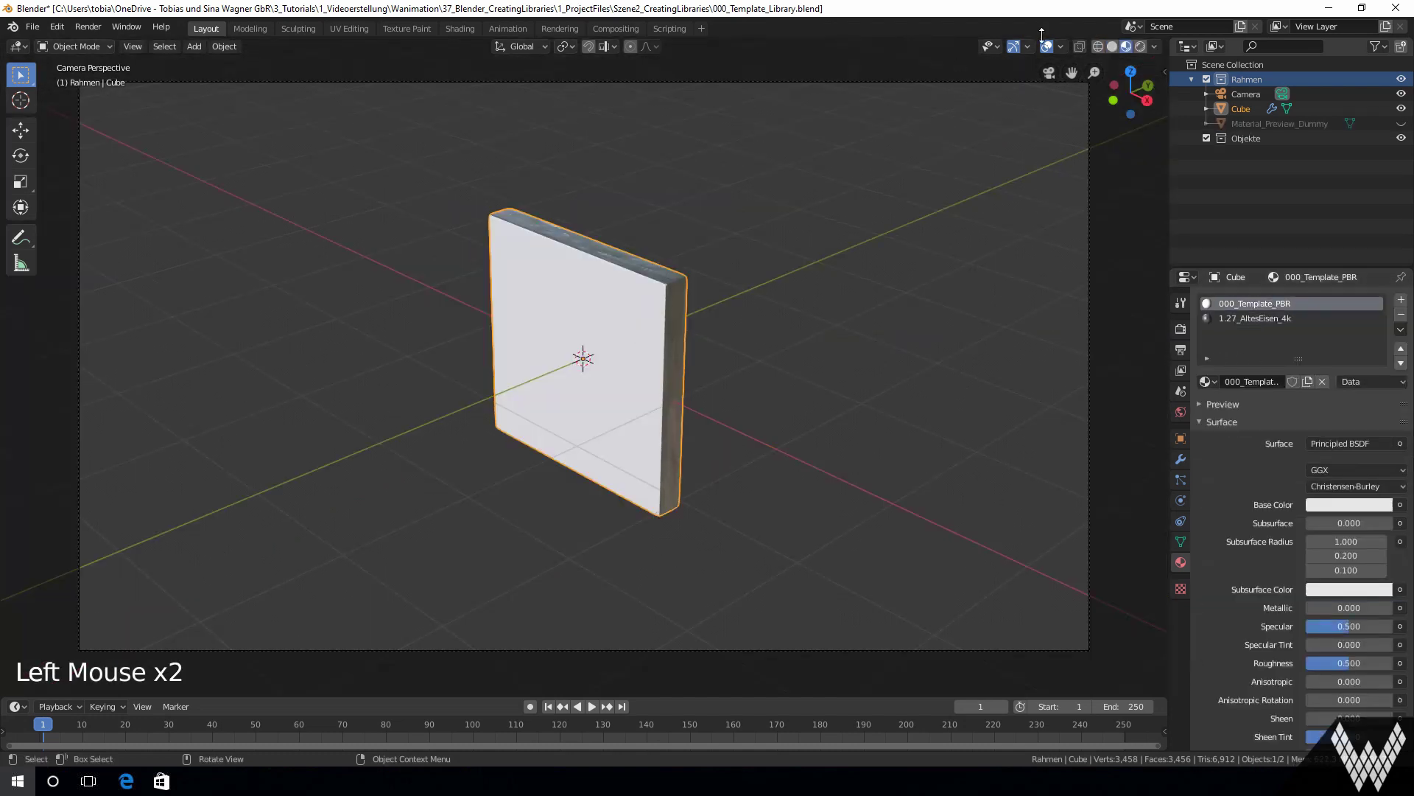
{"action": "left_click", "coordinate": [459, 29]}
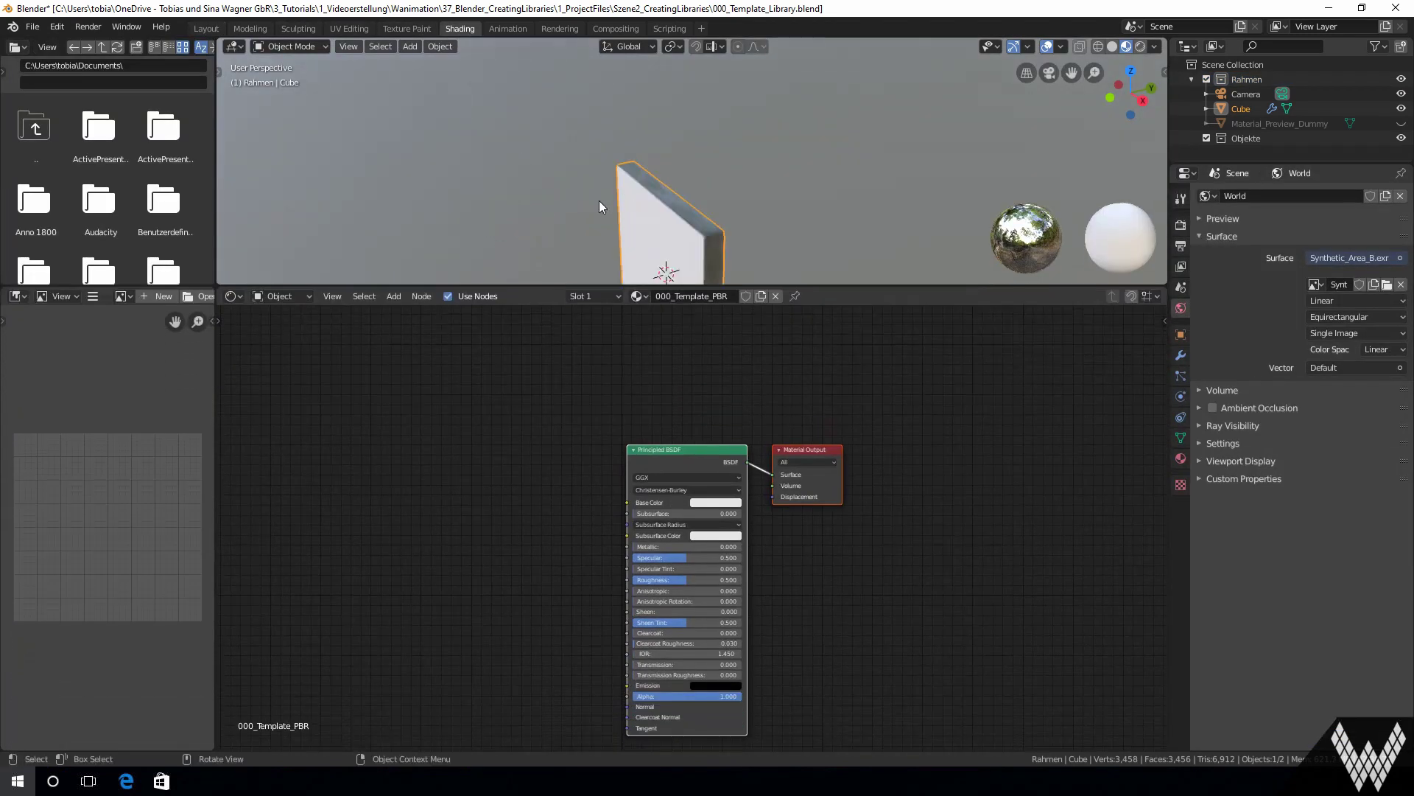
{"action": "middle_click_drag", "start_coordinate": [599, 200], "coordinate": [657, 169]}
{"action": "scroll", "coordinate": [864, 516], "scroll_direction": "down", "scroll_amount": 3}
{"action": "left_click_drag", "start_coordinate": [856, 286], "coordinate": [845, 136]}
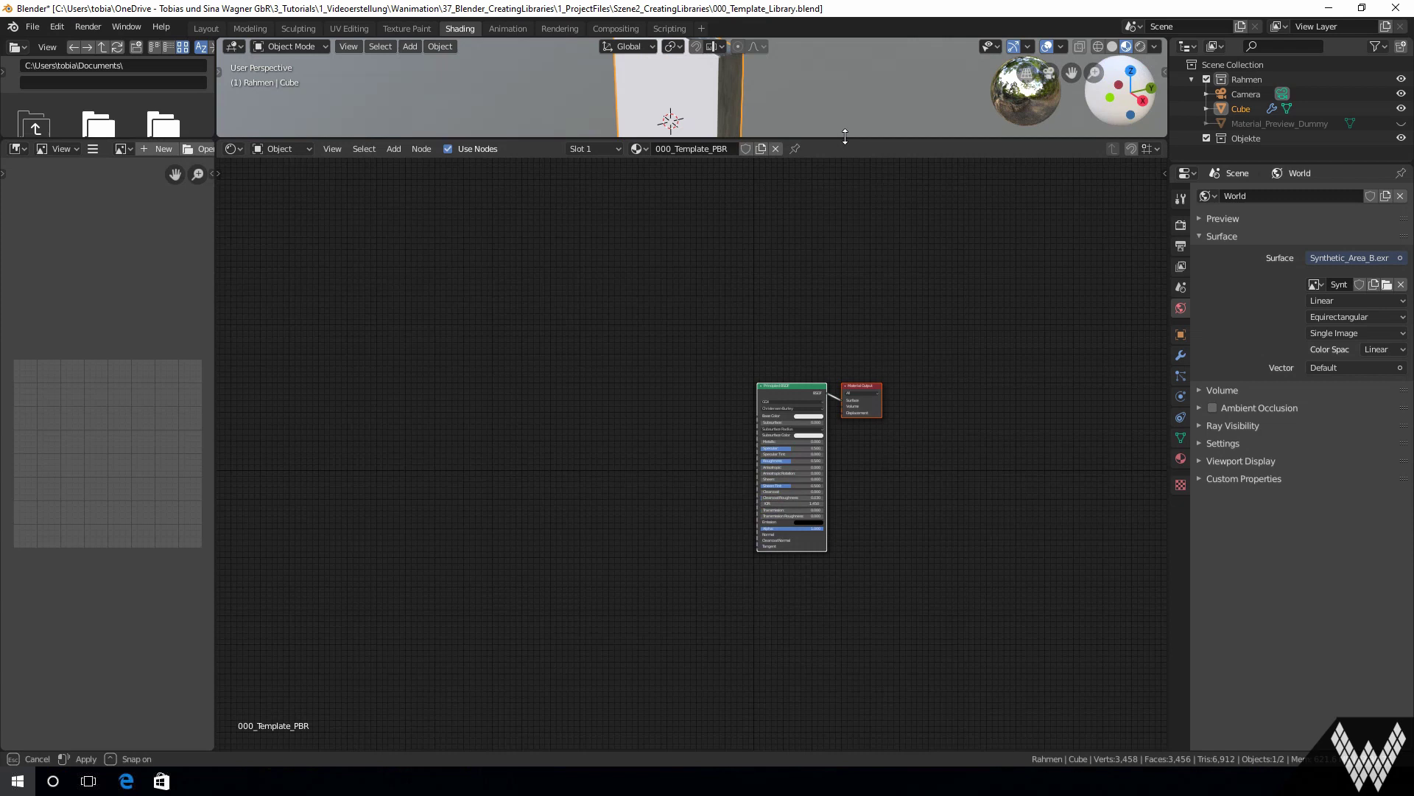
Rearrange the shader nodes for more room and add an Image Texture node well ahead of the Principled BSDF
{"action": "scroll", "coordinate": [839, 354], "scroll_direction": "up", "scroll_amount": 5}
{"action": "middle_click_drag", "start_coordinate": [840, 354], "coordinate": [899, 331]}
{"action": "left_click_drag", "start_coordinate": [897, 332], "coordinate": [869, 294]}
{"action": "left_click", "coordinate": [675, 359]}
{"action": "middle_click_drag", "start_coordinate": [675, 359], "coordinate": [864, 427]}
{"action": "scroll", "coordinate": [714, 395], "scroll_direction": "down", "scroll_amount": 4}
{"action": "key", "text": "shift+a"}
{"action": "left_click", "coordinate": [757, 449]}
{"action": "type", "text": "image"}
{"action": "key", "text": "Return"}
{"action": "left_click", "coordinate": [669, 271]}
Add three more Image Texture nodes in a column below the first one
{"action": "key", "text": "shift+a"}
{"action": "left_click", "coordinate": [669, 272]}
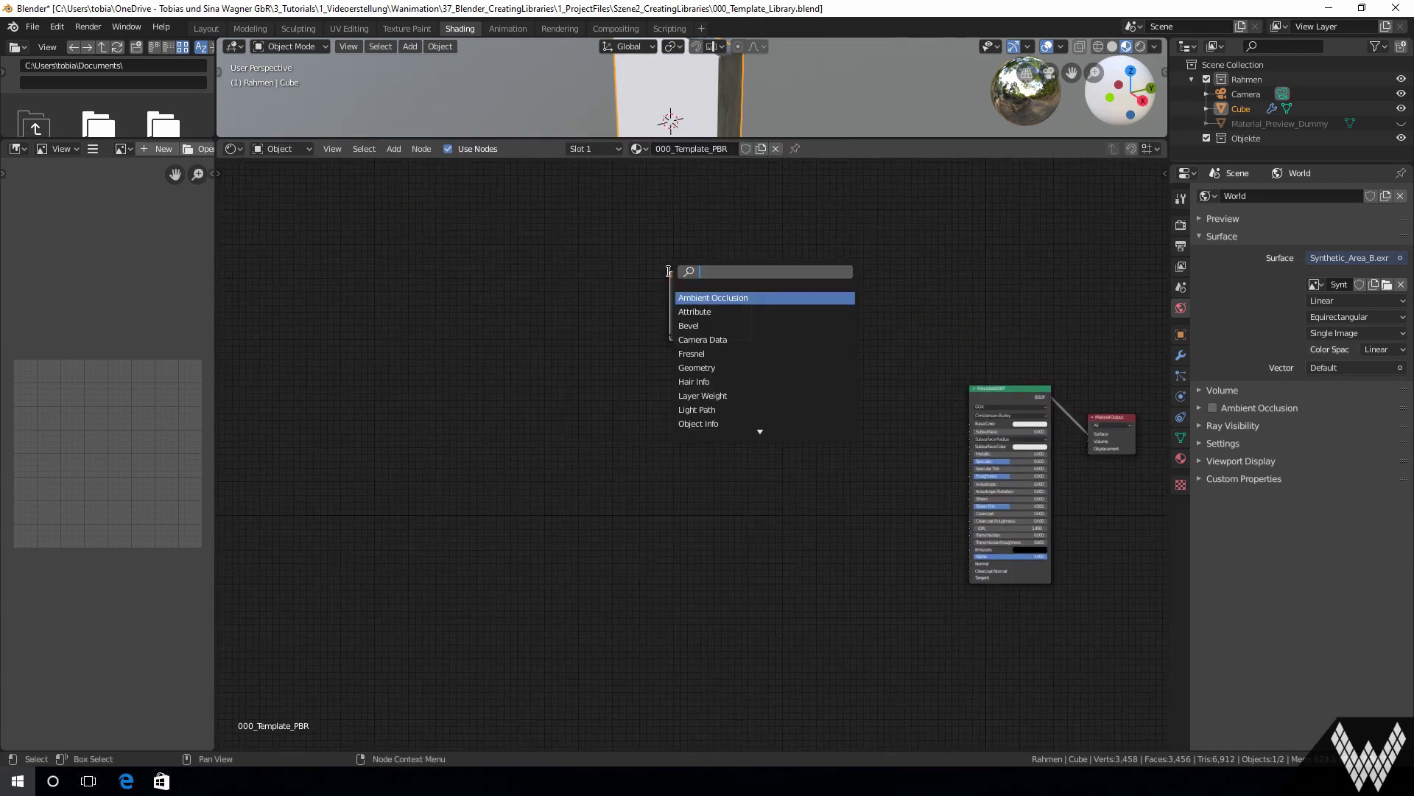
{"action": "key", "text": "Return"}
{"action": "left_click", "coordinate": [669, 272]}
{"action": "key", "text": "shift+d"}
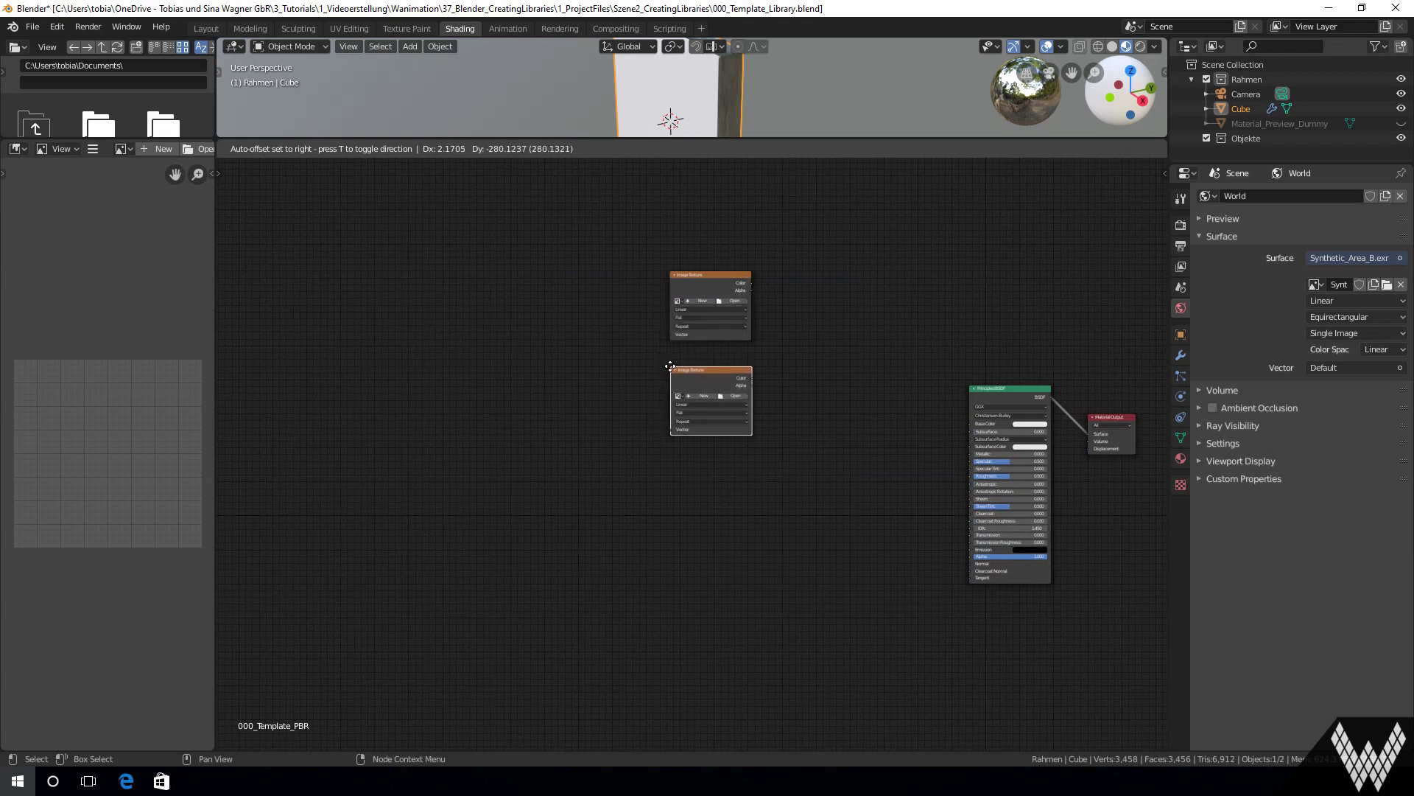
{"action": "left_click", "coordinate": [667, 367]}
{"action": "key", "text": "shift+a"}
{"action": "left_click", "coordinate": [667, 367]}
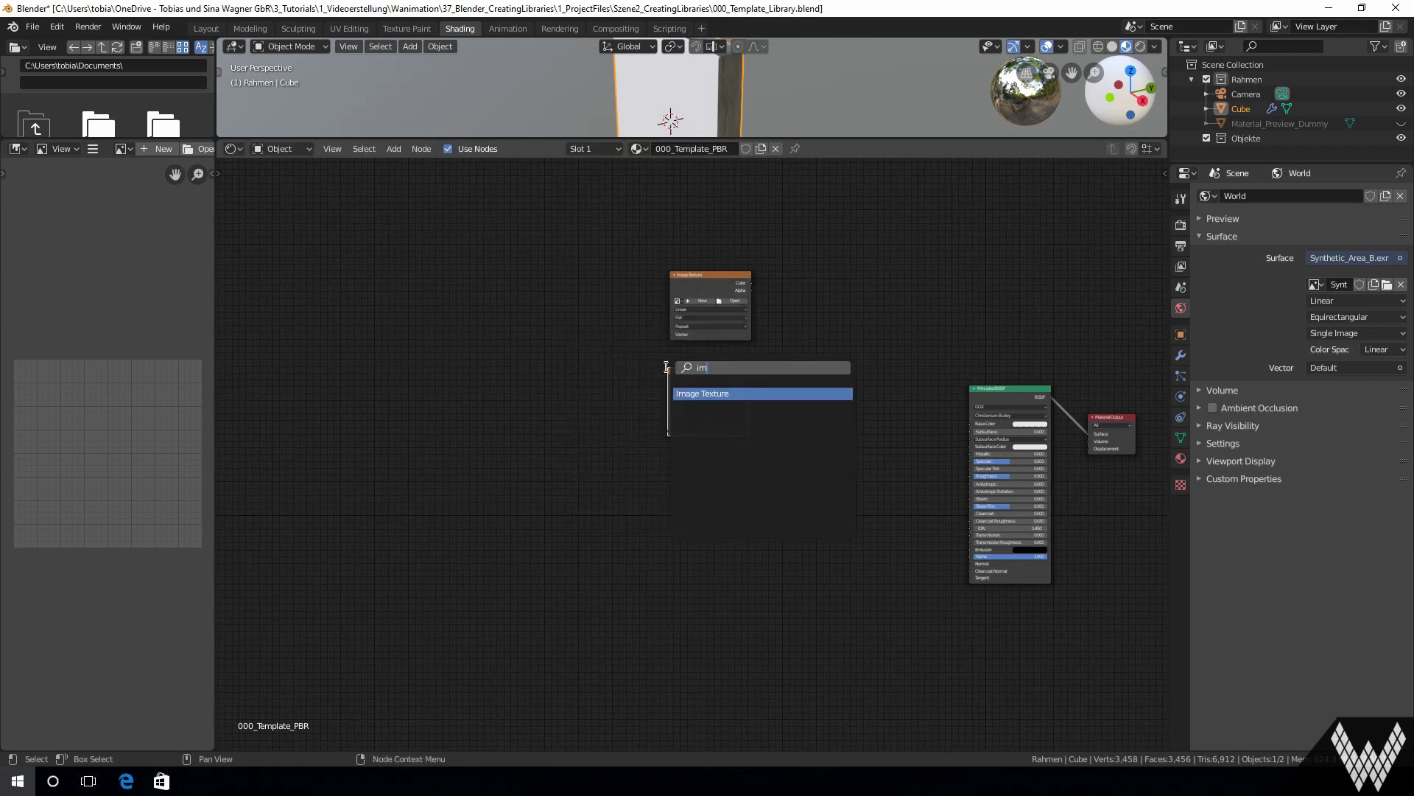
{"action": "key", "text": "Return"}
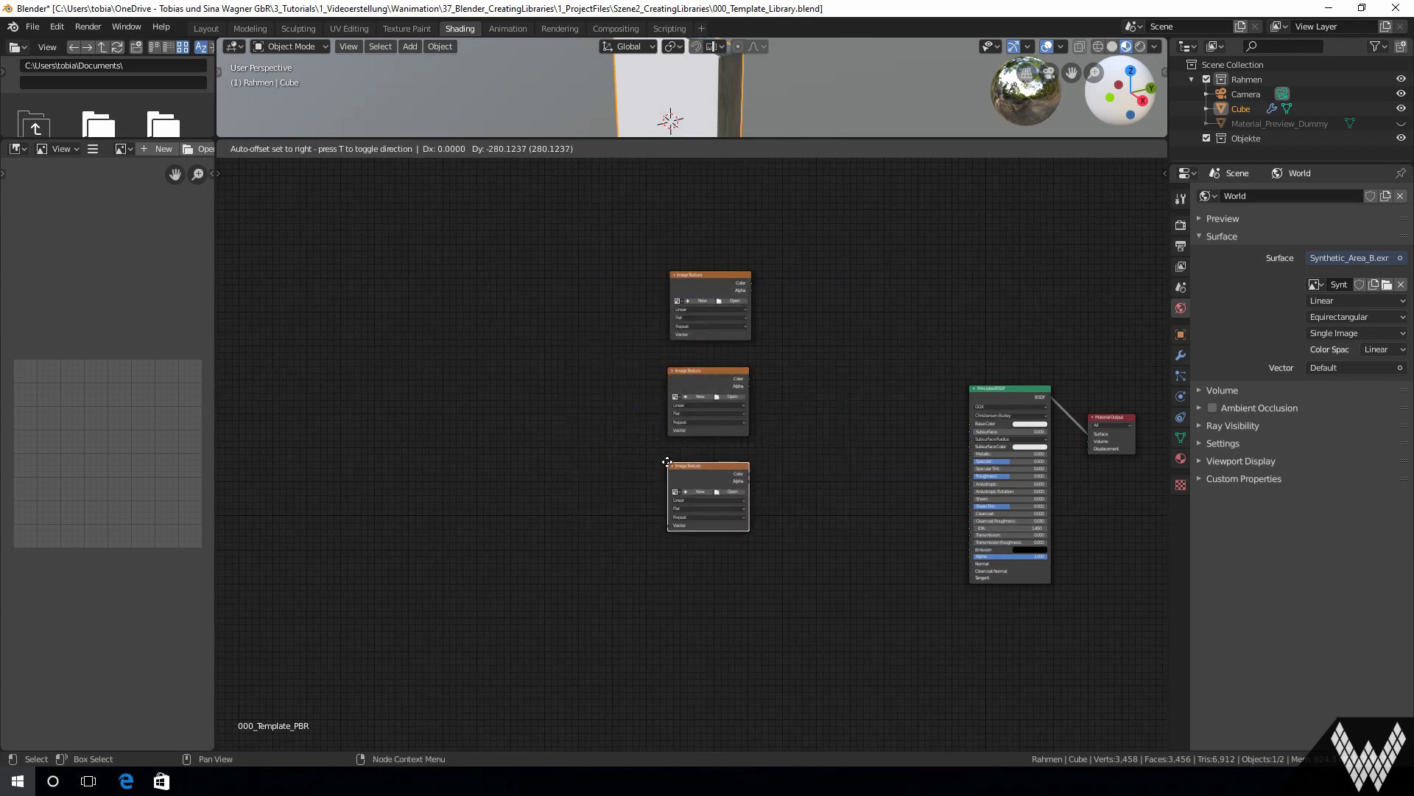
{"action": "left_click", "coordinate": [665, 469]}
{"action": "key", "text": "shift+a"}
{"action": "left_click", "coordinate": [666, 467]}
{"action": "key", "text": "Return"}
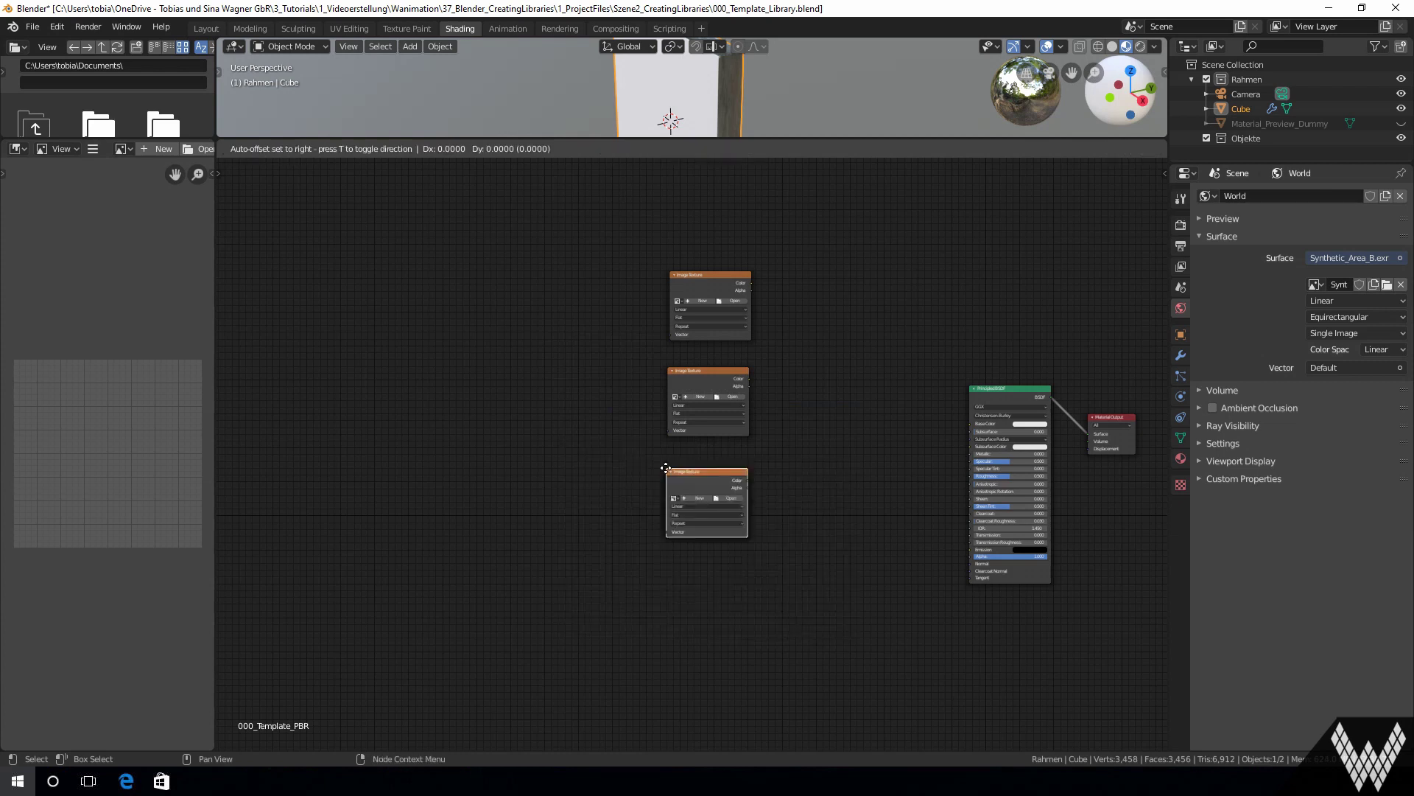
{"action": "left_click", "coordinate": [666, 563]}
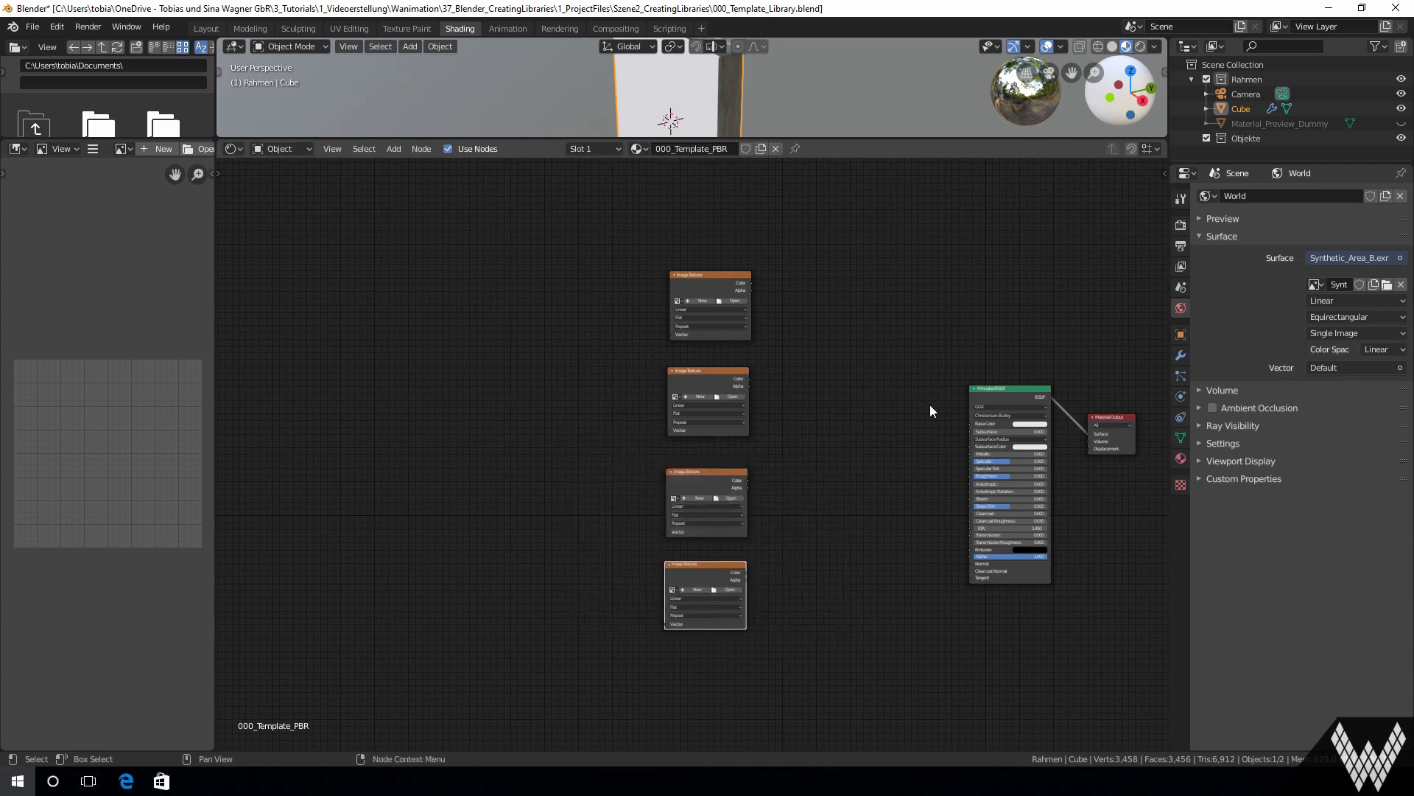
Add a Normal Map node beside the lowest Image Texture node
{"action": "middle_click_drag", "start_coordinate": [930, 411], "coordinate": [825, 409]}
{"action": "key", "text": "shift+a"}
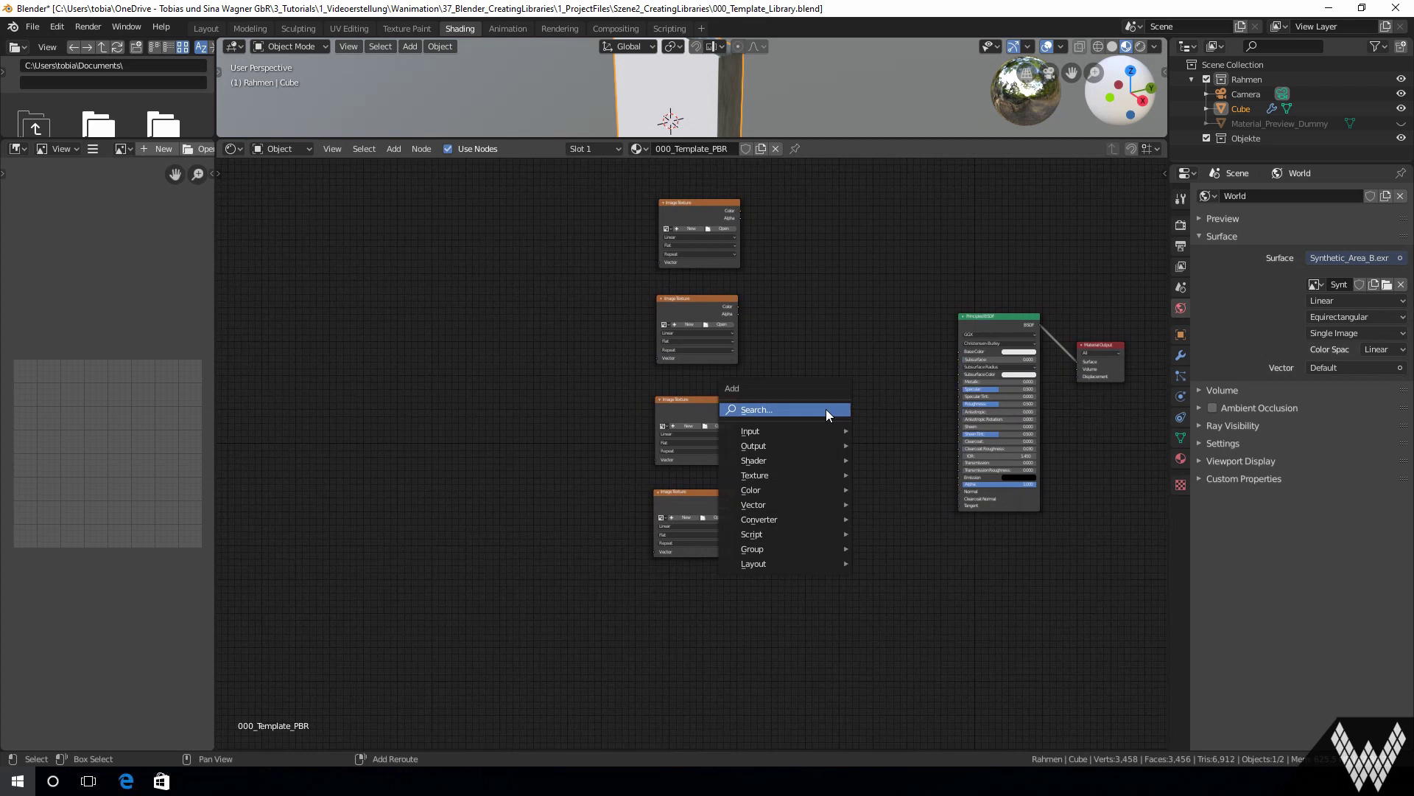
{"action": "left_click", "coordinate": [825, 409]}
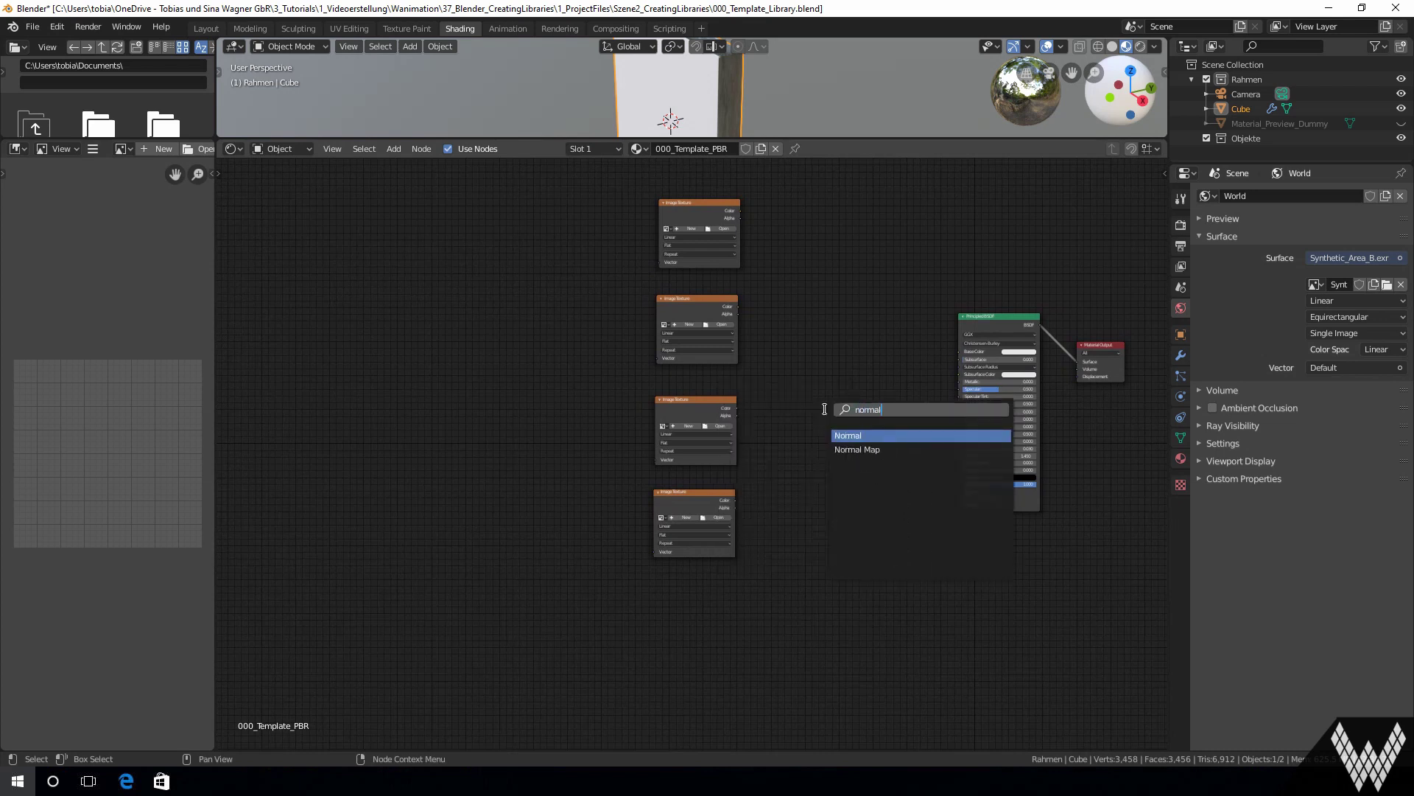
{"action": "key", "text": "Down"}
{"action": "key", "text": "Return"}
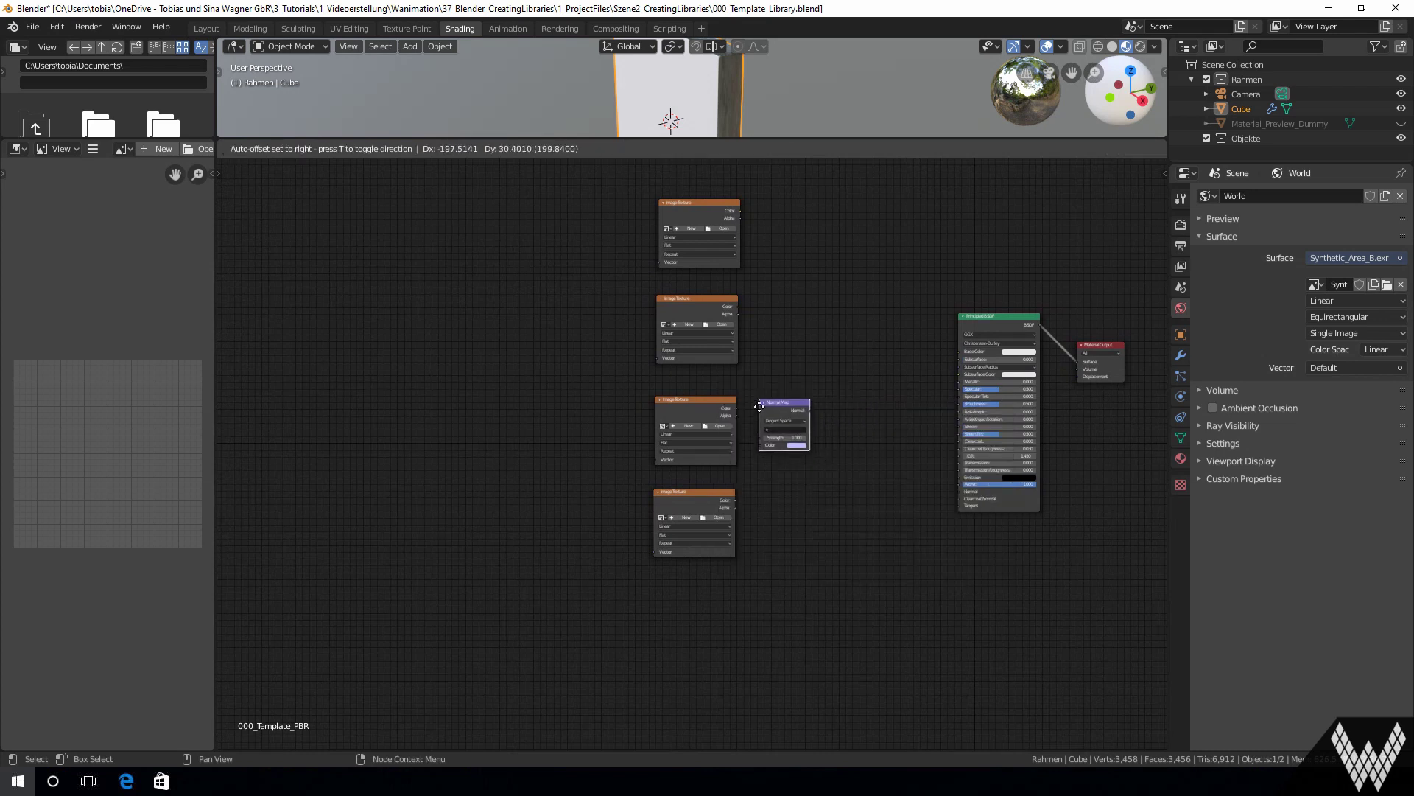
{"action": "left_click", "coordinate": [754, 490]}
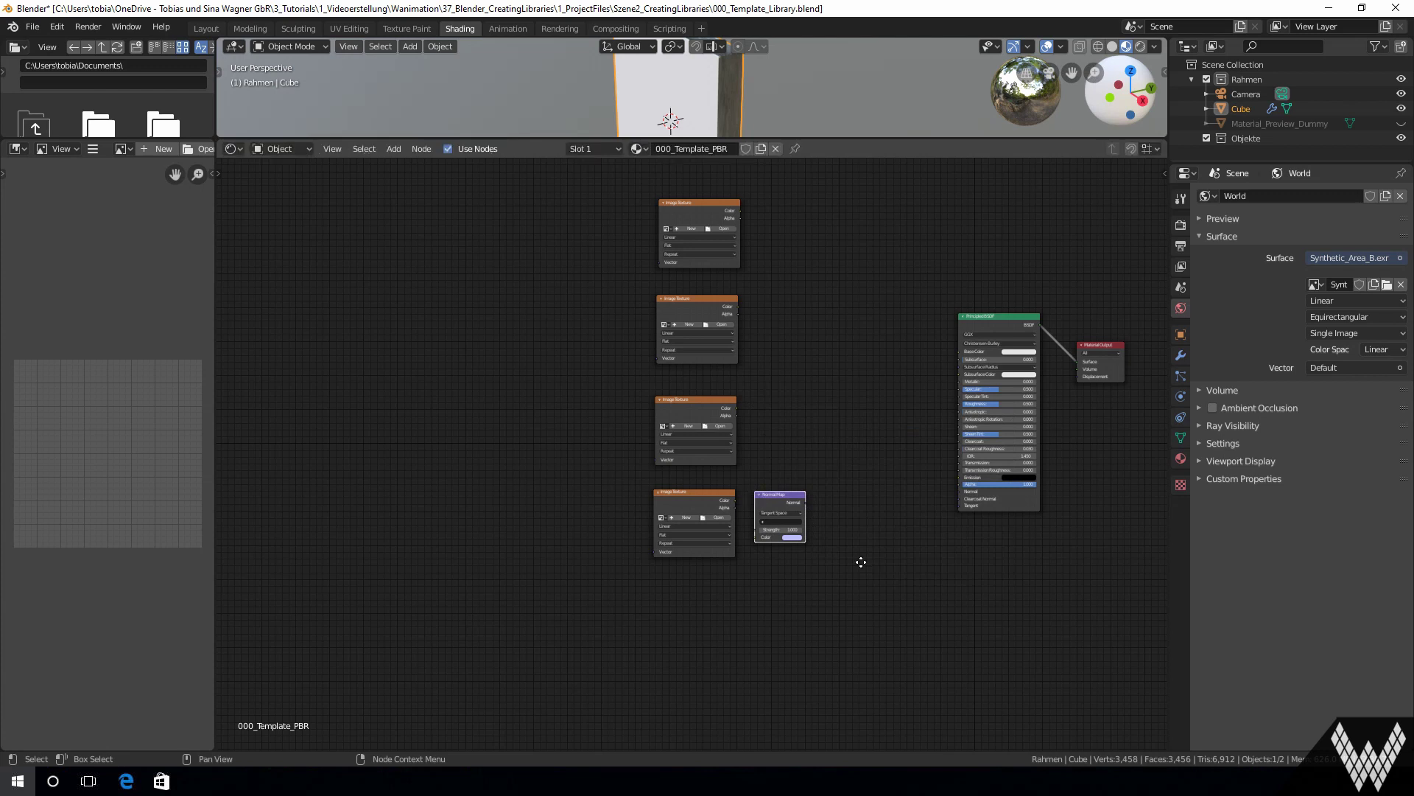
Add a Bump node between the Normal Map node and the Principled BSDF
{"action": "middle_click_drag", "start_coordinate": [860, 562], "coordinate": [796, 545]}
{"action": "left_click", "coordinate": [828, 449]}
{"action": "key", "text": "shift+a"}
{"action": "left_click", "coordinate": [825, 457]}
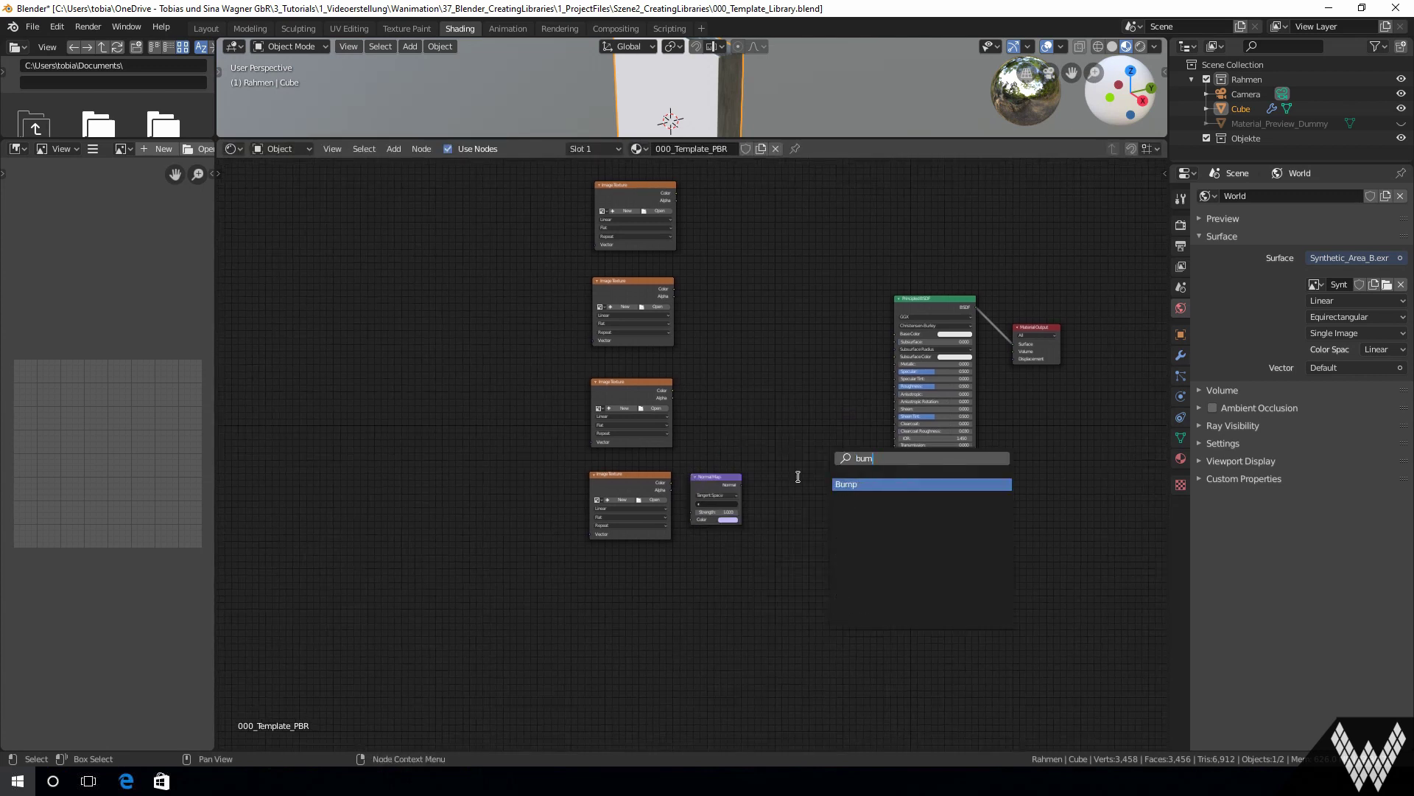
{"action": "key", "text": "Return"}
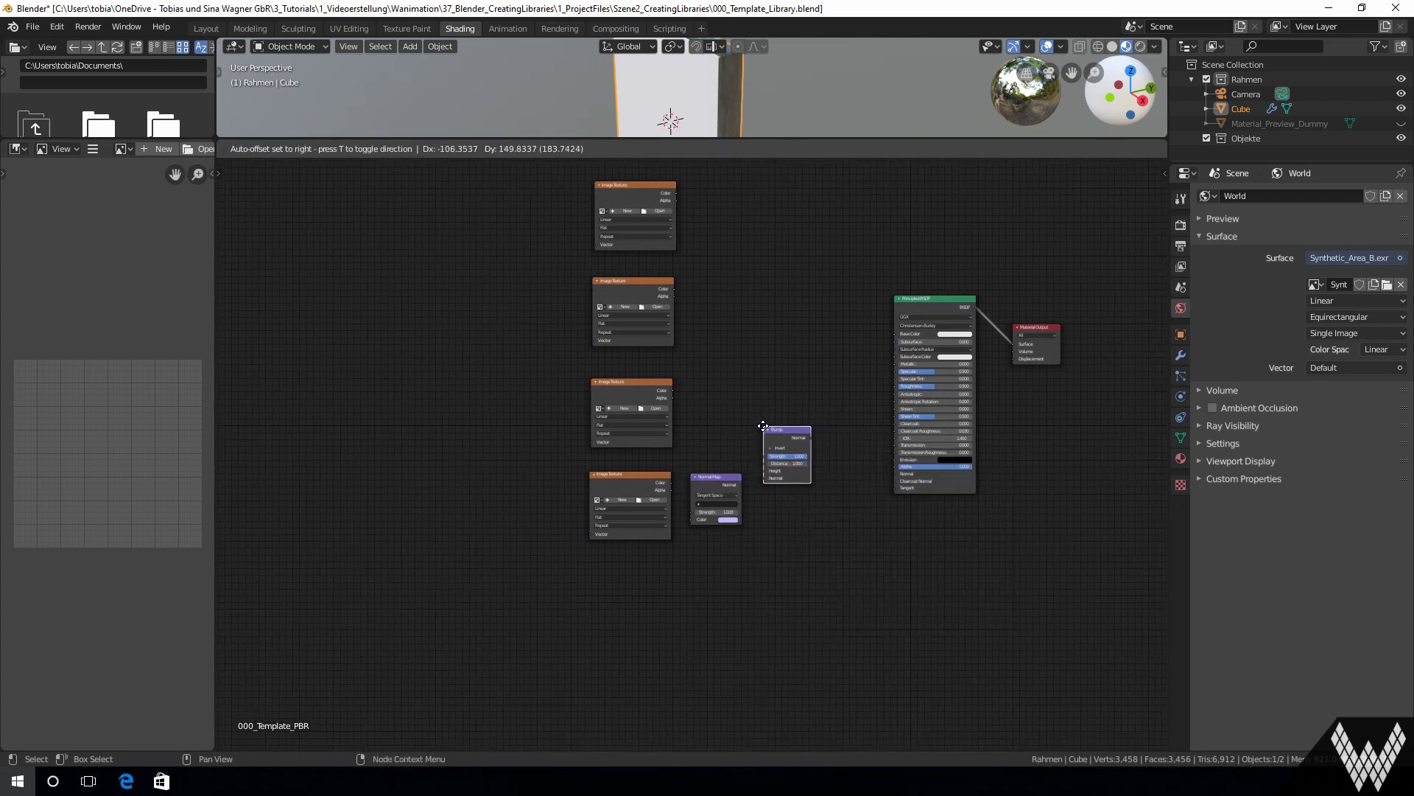
{"action": "left_click", "coordinate": [763, 426]}
Reposition the shader and output nodes, and link Normal Map through the Bump node's Normal input to the Principled BSDF's Normal input
{"action": "left_click_drag", "start_coordinate": [921, 300], "coordinate": [869, 277]}
{"action": "left_click_drag", "start_coordinate": [1029, 330], "coordinate": [959, 269]}
{"action": "scroll", "coordinate": [820, 507], "scroll_direction": "up", "scroll_amount": 6}
{"action": "middle_click_drag", "start_coordinate": [820, 506], "coordinate": [860, 517]}
{"action": "left_click_drag", "start_coordinate": [845, 408], "coordinate": [895, 430]}
{"action": "left_click_drag", "start_coordinate": [734, 482], "coordinate": [769, 469]}
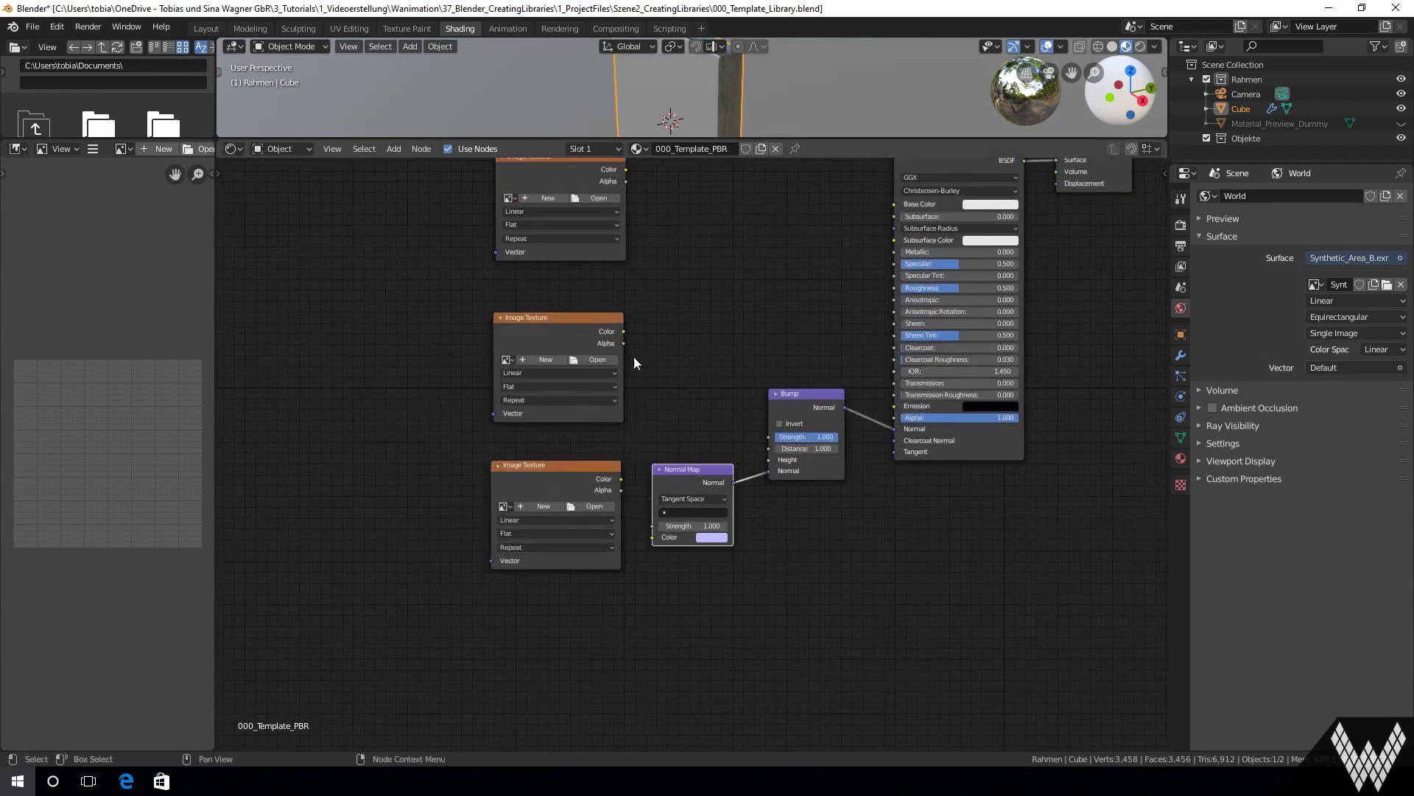
Connect the third Image Texture's Color to the Bump Height and the fourth Image Texture's Color to the Normal Map Color
{"action": "left_click_drag", "start_coordinate": [624, 332], "coordinate": [763, 457]}
{"action": "left_click_drag", "start_coordinate": [648, 537], "coordinate": [651, 537]}
{"action": "middle_click_drag", "start_coordinate": [706, 369], "coordinate": [771, 456]}
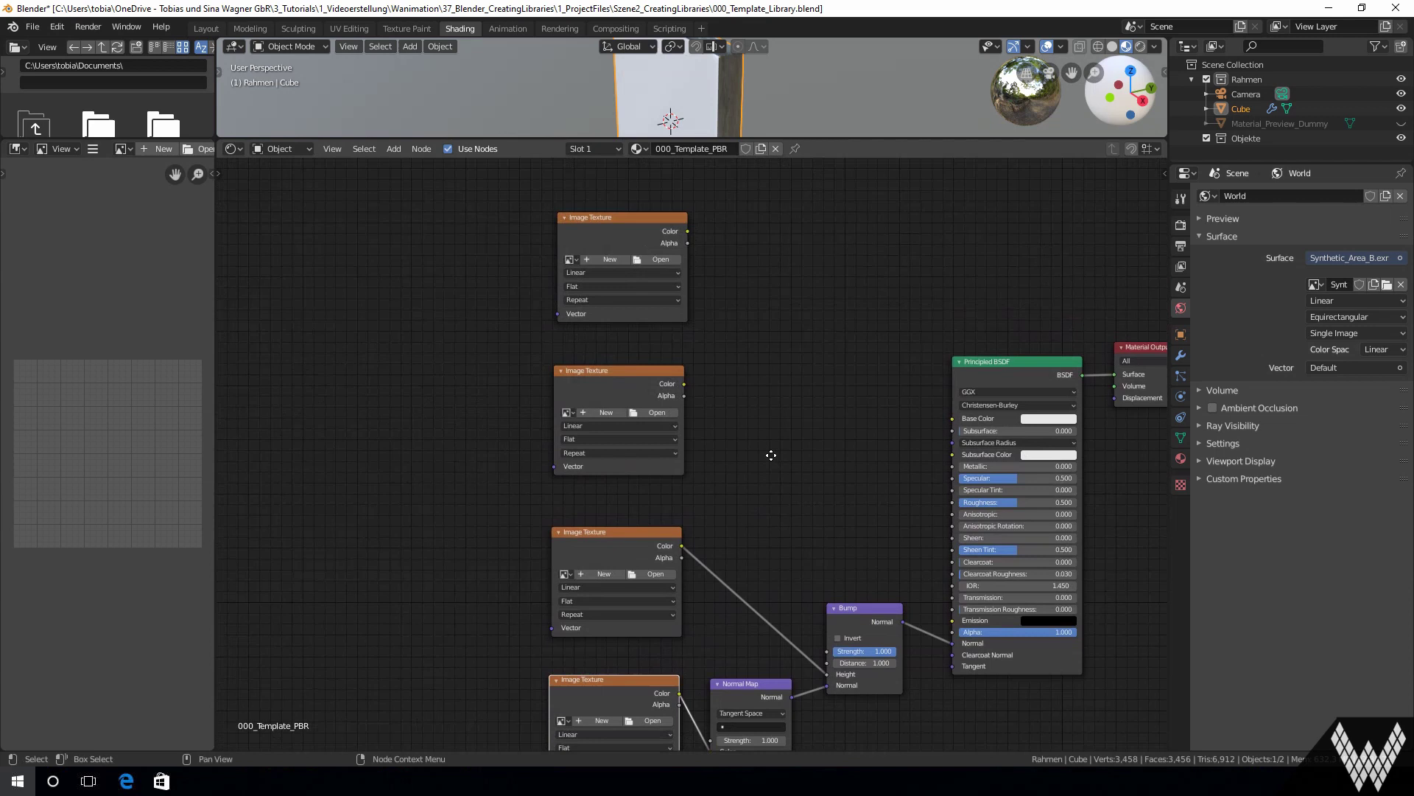
Connect the first Image Texture's Color to Base Color and the second Image Texture's Color to Roughness on the Principled BSDF
{"action": "left_click_drag", "start_coordinate": [937, 499], "coordinate": [950, 502]}
{"action": "left_click_drag", "start_coordinate": [687, 231], "coordinate": [949, 418]}
{"action": "scroll", "coordinate": [837, 445], "scroll_direction": "down", "scroll_amount": 2}
{"action": "middle_click_drag", "start_coordinate": [826, 458], "coordinate": [963, 403]}
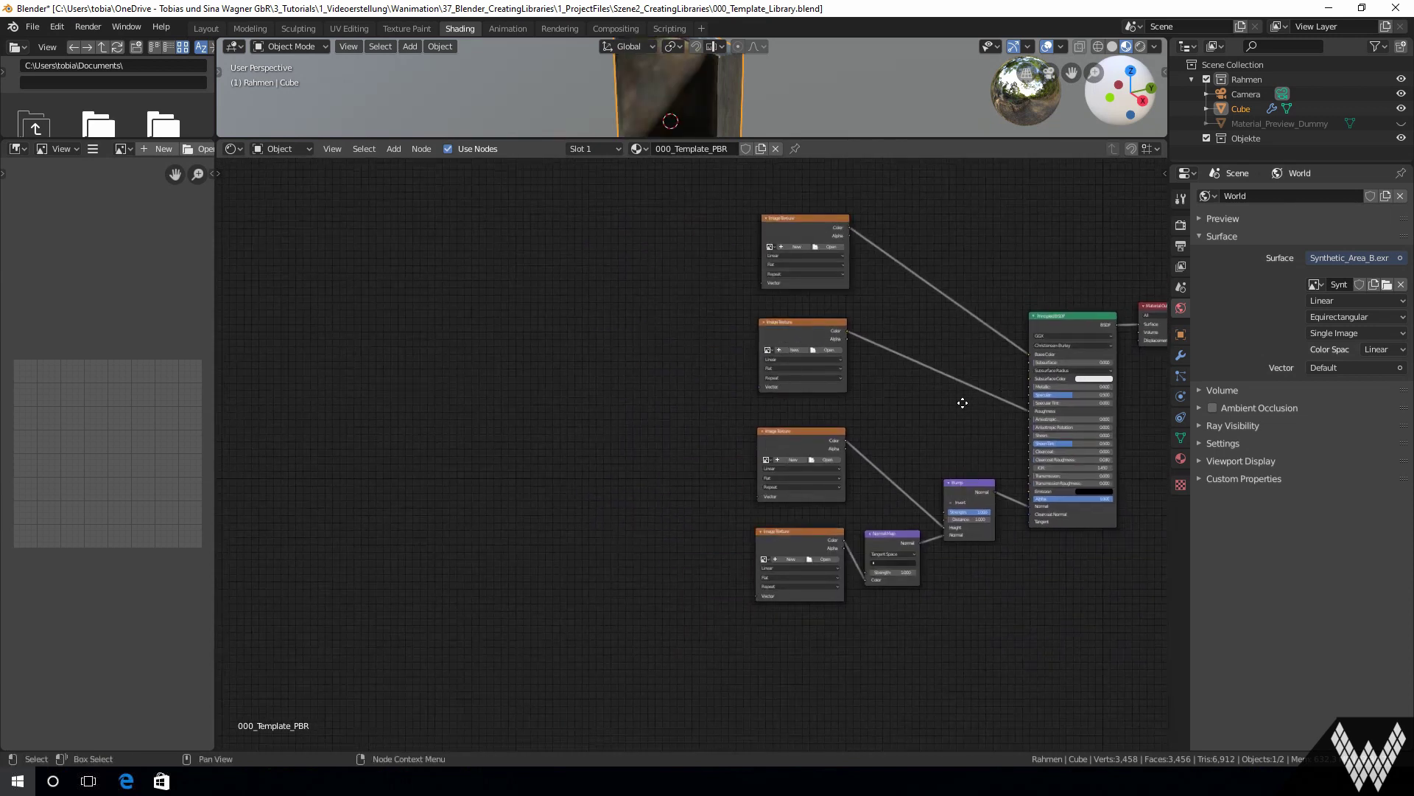
Add Texture Coordinate and Mapping nodes to the first Image Texture and move them away from the texture column
{"action": "left_click", "coordinate": [793, 222]}
{"action": "key", "text": "ctrl+t"}
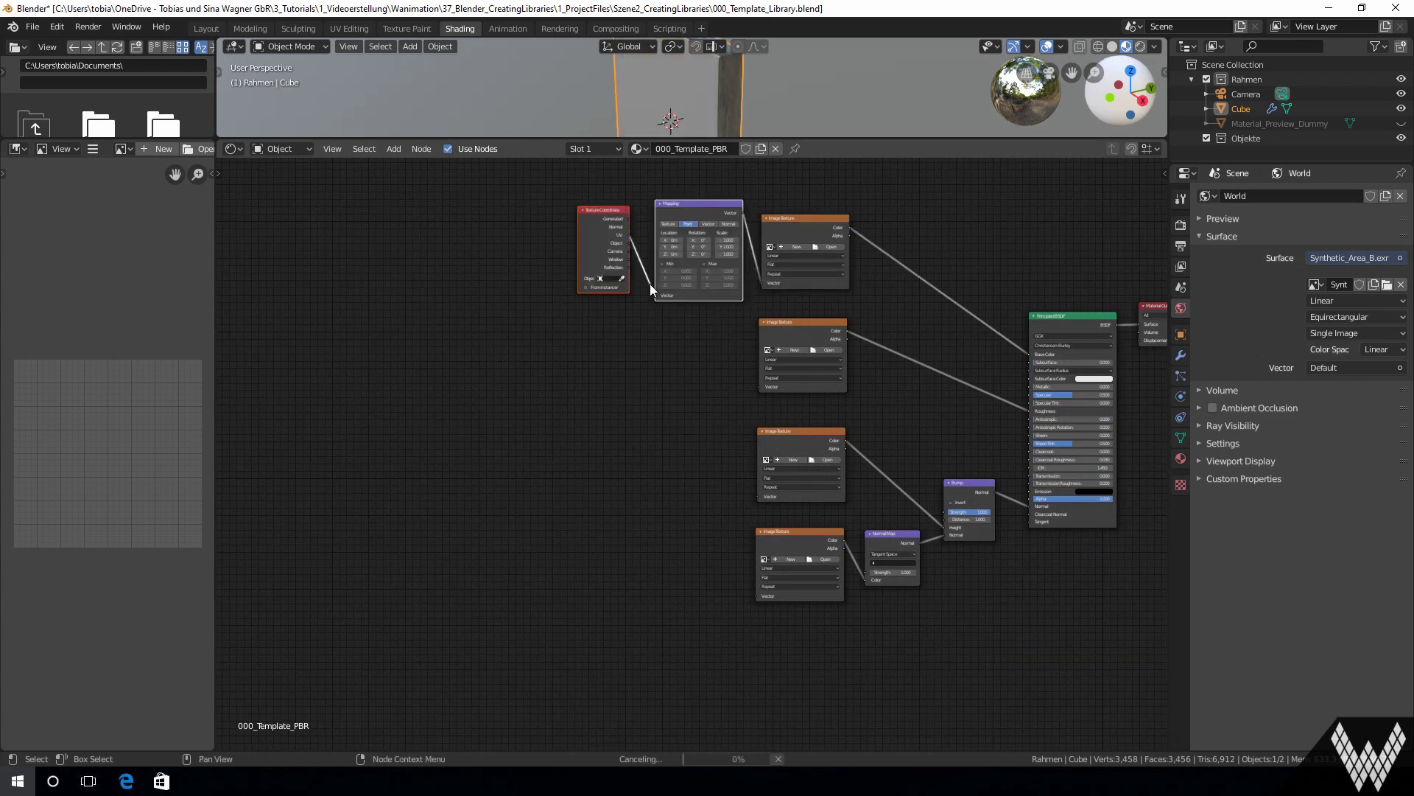
{"action": "key", "text": "g"}
{"action": "left_click", "coordinate": [595, 351]}
{"action": "left_click", "coordinate": [596, 351]}
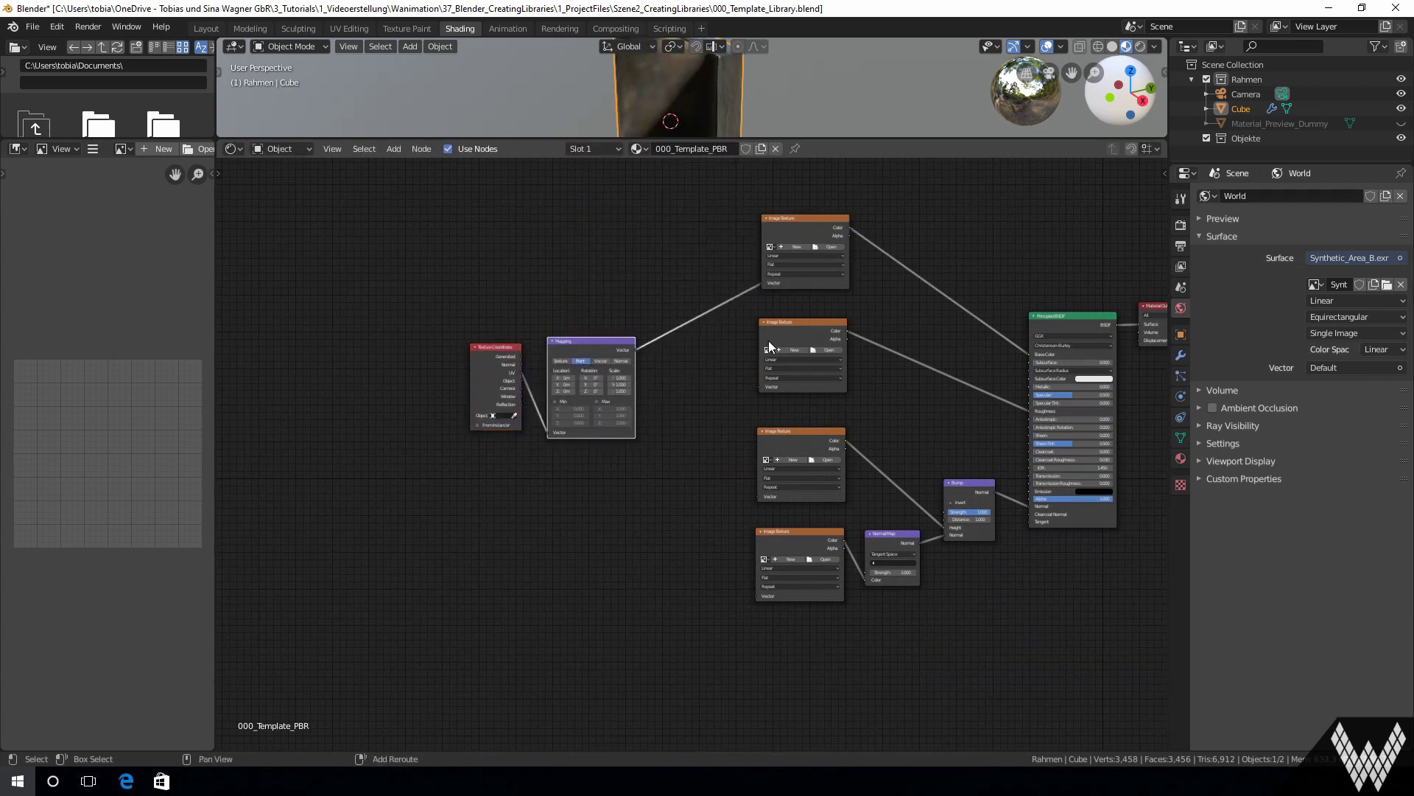
Connect the Mapping node's Vector output to the Vector inputs of the remaining three Image Texture nodes
{"action": "left_click", "coordinate": [768, 340], "text": "shift"}
{"action": "key", "text": "f"}
{"action": "left_click", "coordinate": [782, 436], "text": "shift"}
{"action": "key", "text": "f"}
{"action": "left_click", "coordinate": [576, 334]}
{"action": "left_click", "coordinate": [579, 341]}
{"action": "left_click", "coordinate": [783, 542], "text": "shift"}
{"action": "key", "text": "f"}
{"action": "left_click", "coordinate": [658, 538]}
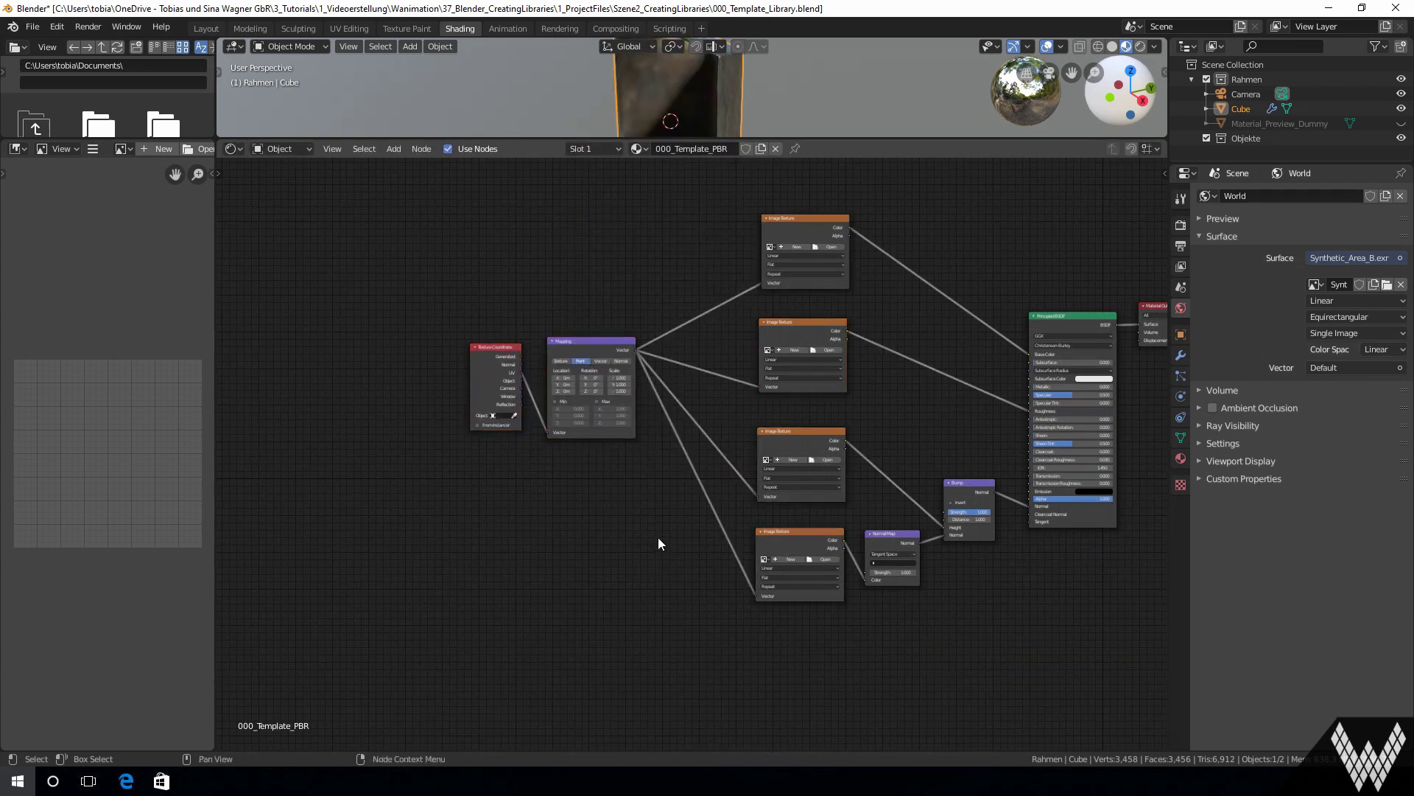
Switch the node editor to the World shader and remove the Synthetic_Area_B.exr image from the Environment Texture
{"action": "middle_click_drag", "start_coordinate": [653, 597], "coordinate": [517, 620]}
{"action": "scroll", "coordinate": [707, 472], "scroll_direction": "up", "scroll_amount": 3}
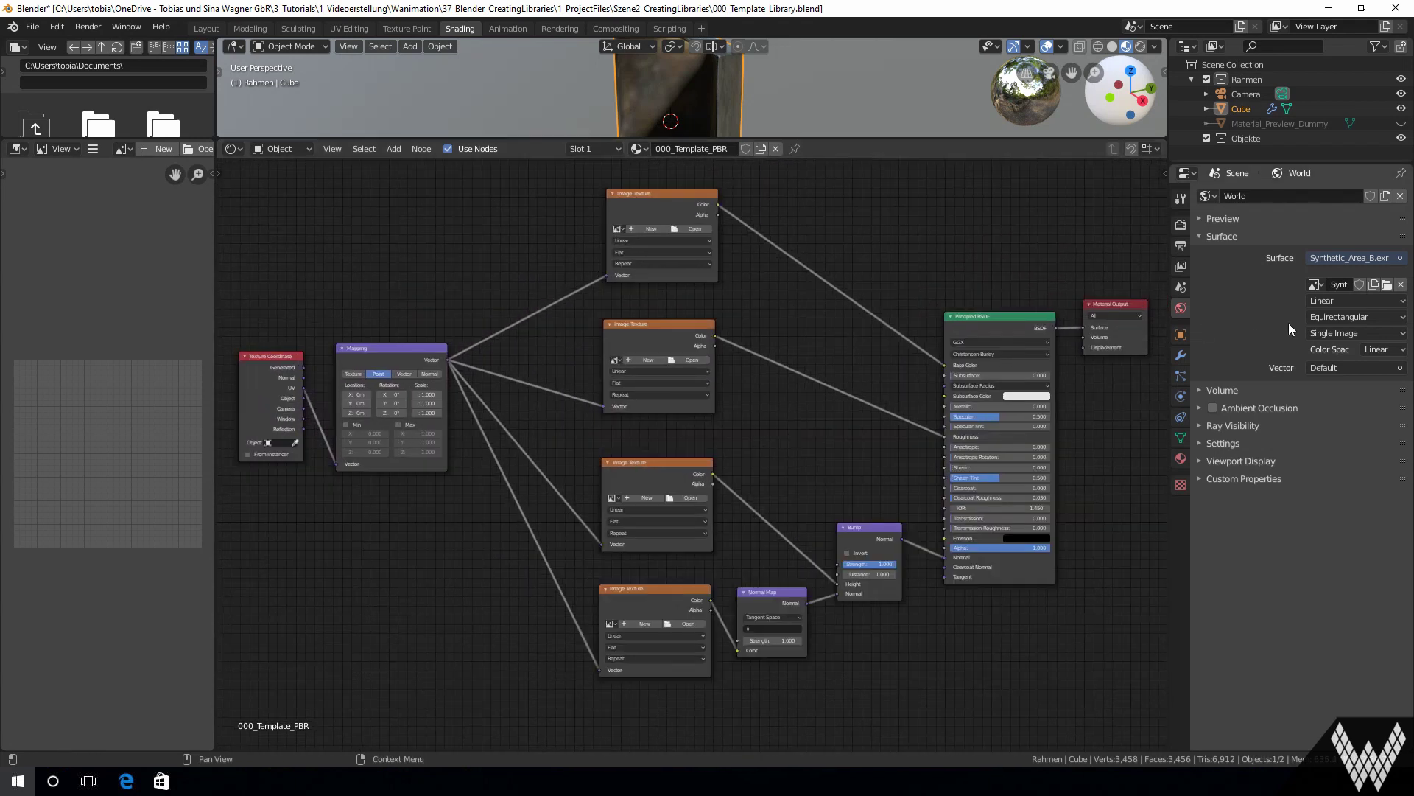
{"action": "left_click", "coordinate": [1181, 458]}
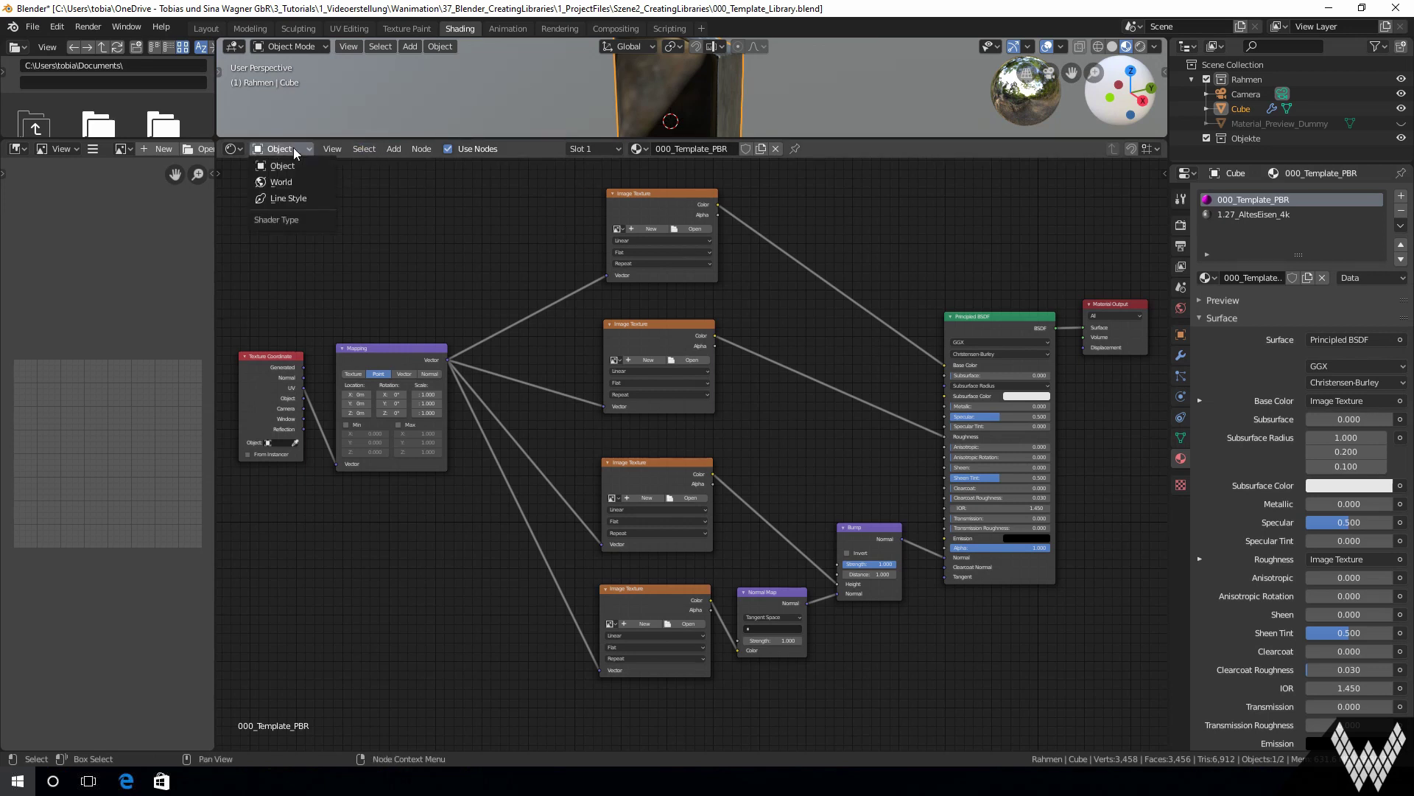
{"action": "left_click", "coordinate": [293, 183]}
{"action": "scroll", "coordinate": [820, 414], "scroll_direction": "up", "scroll_amount": 2}
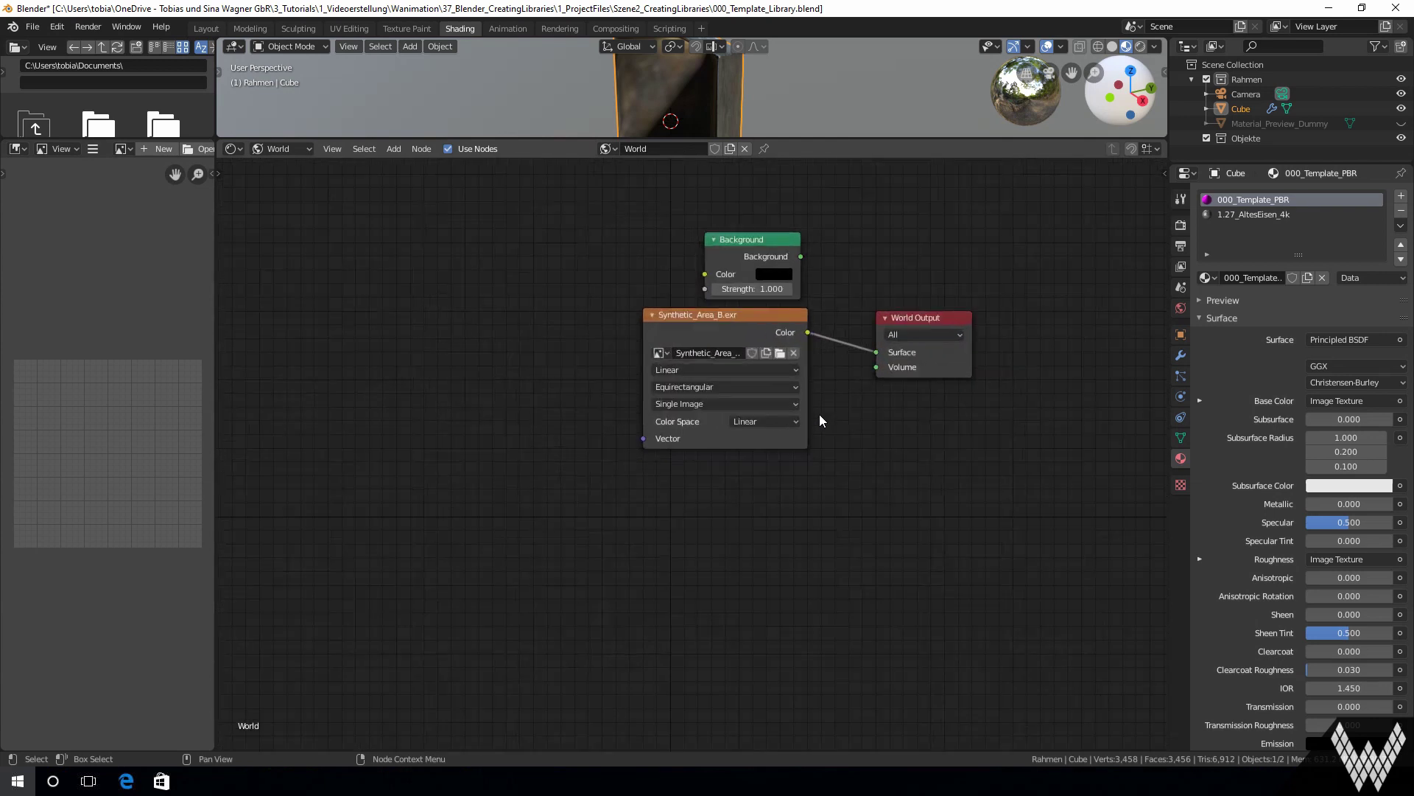
{"action": "left_click", "coordinate": [754, 424]}
{"action": "middle_click_drag", "start_coordinate": [818, 451], "coordinate": [785, 473]}
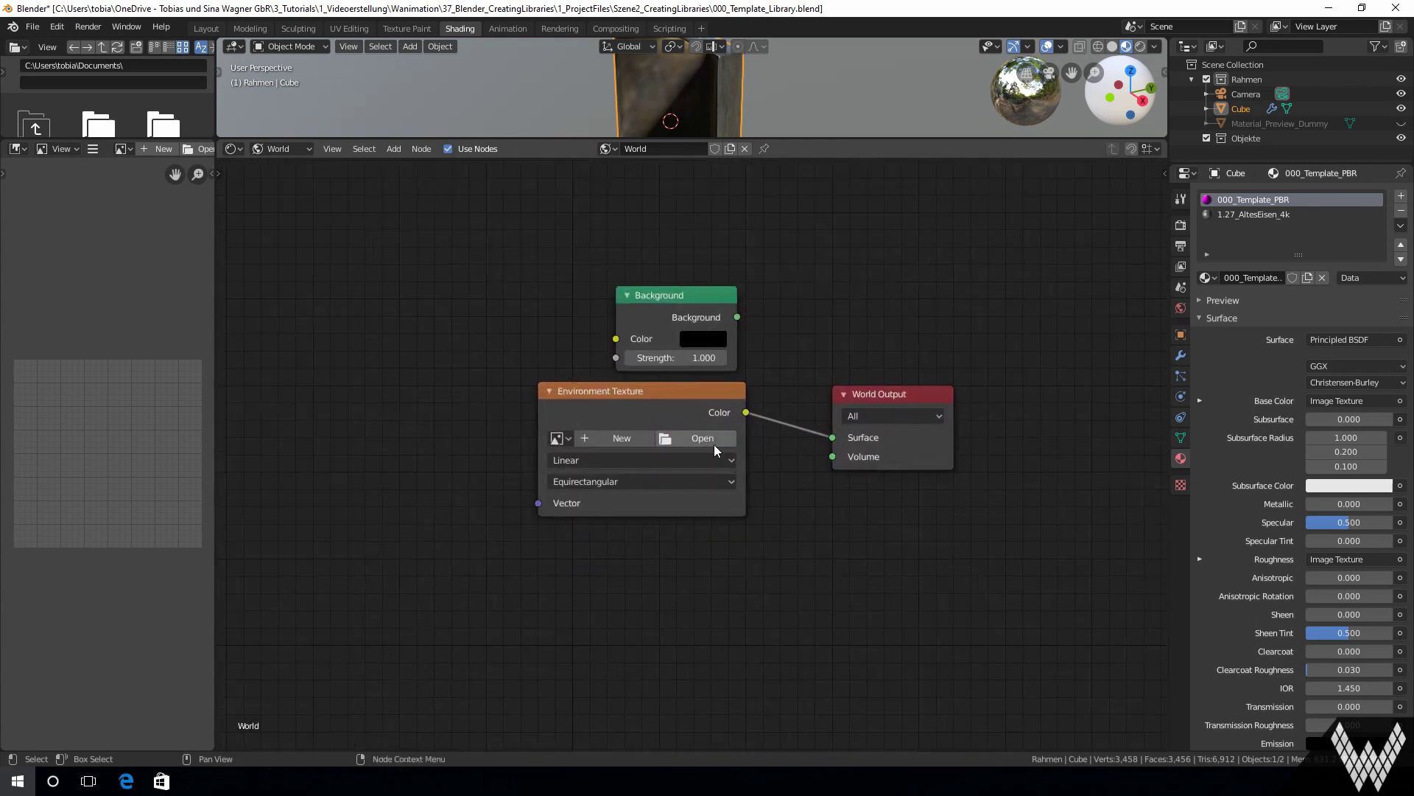
Load studio_small_03_2k.hdr from the 4_HDR library folder into the Environment Texture node
{"action": "left_click", "coordinate": [711, 442]}
{"action": "left_click", "coordinate": [71, 271]}
{"action": "double_click", "coordinate": [252, 101]}
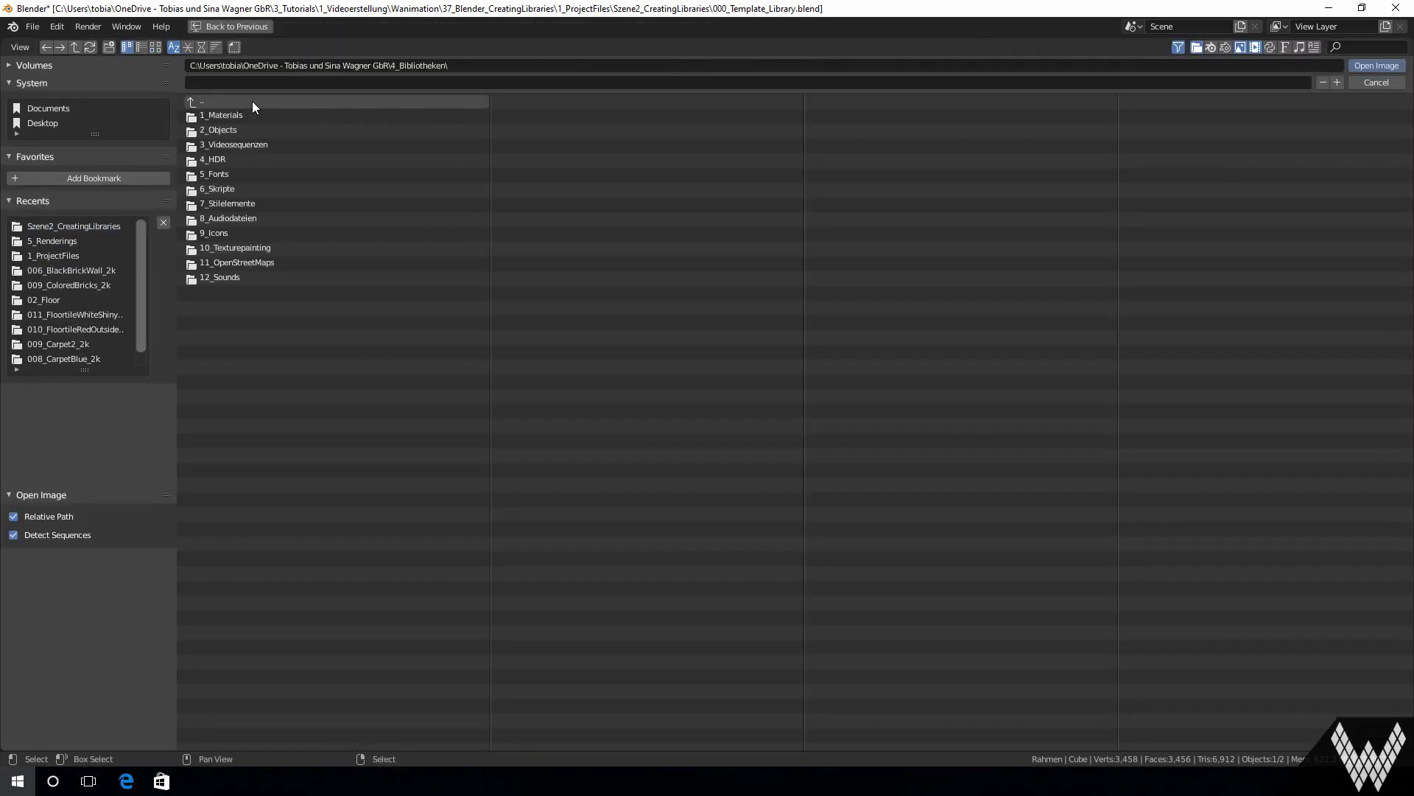
{"action": "left_click", "coordinate": [255, 160]}
{"action": "left_click", "coordinate": [260, 171]}
{"action": "double_click", "coordinate": [262, 115]}
Add Texture Coordinate and Mapping nodes in front of the studio_small_03_2k.hdr environment texture
{"action": "middle_click_drag", "start_coordinate": [697, 288], "coordinate": [838, 285]}
{"action": "left_click", "coordinate": [718, 390]}
{"action": "key", "text": "ctrl+t"}
{"action": "middle_click_drag", "start_coordinate": [656, 389], "coordinate": [876, 386]}
Enlarge the 3D viewport, look through the camera and select the camera
{"action": "left_click_drag", "start_coordinate": [766, 139], "coordinate": [803, 510]}
{"action": "key", "text": "KP_0"}
{"action": "left_click", "coordinate": [781, 139]}
{"action": "middle_click_drag", "start_coordinate": [772, 249], "coordinate": [718, 293]}
{"action": "scroll", "coordinate": [718, 294], "scroll_direction": "up", "scroll_amount": 3}
Set the horizontal render resolution to 1080 px and move the camera closer so the slab fills more of the frame
{"action": "left_click", "coordinate": [1181, 245]}
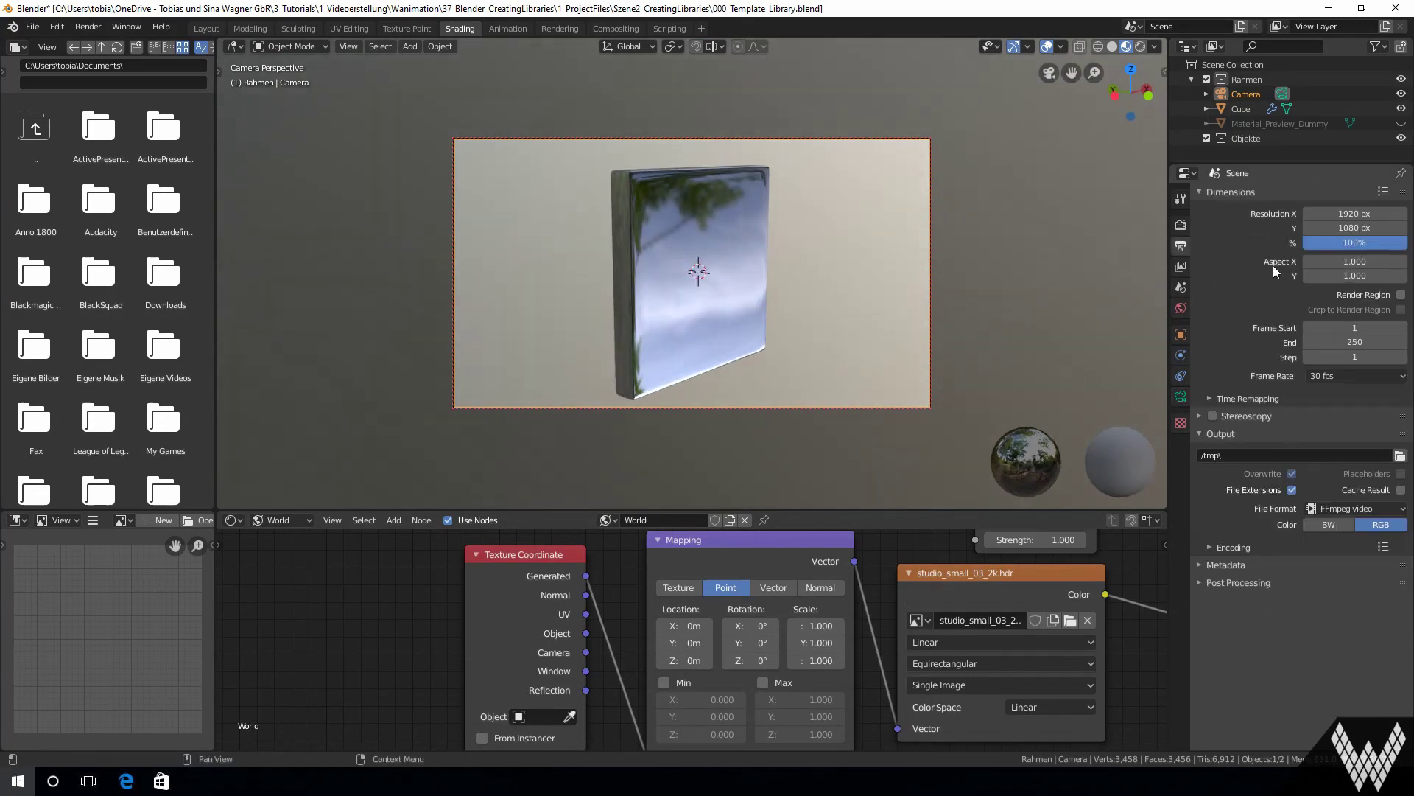
{"action": "double_click", "coordinate": [1340, 213]}
{"action": "type", "text": "10280"}
{"action": "key", "text": "Return"}
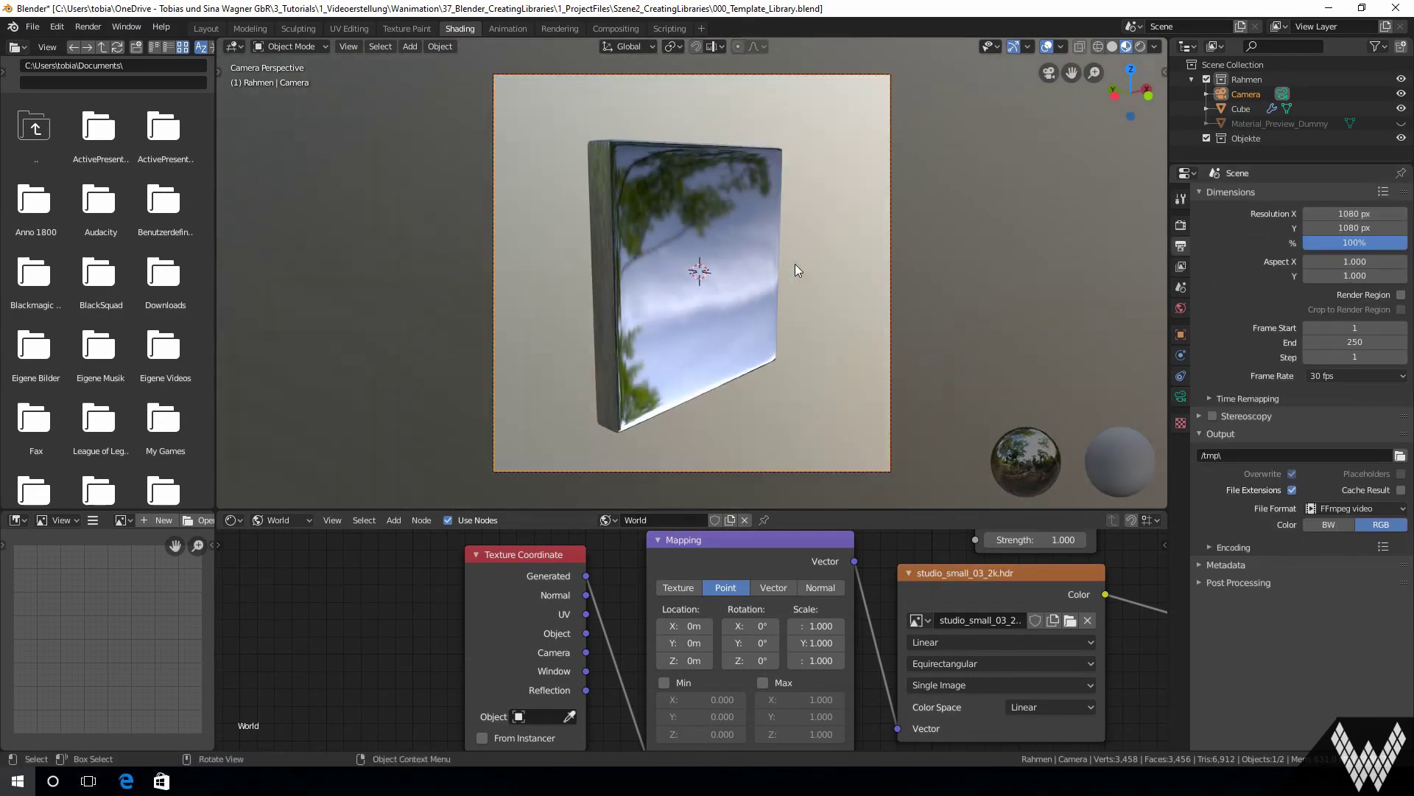
{"action": "scroll", "coordinate": [794, 264], "scroll_direction": "up", "scroll_amount": 3}
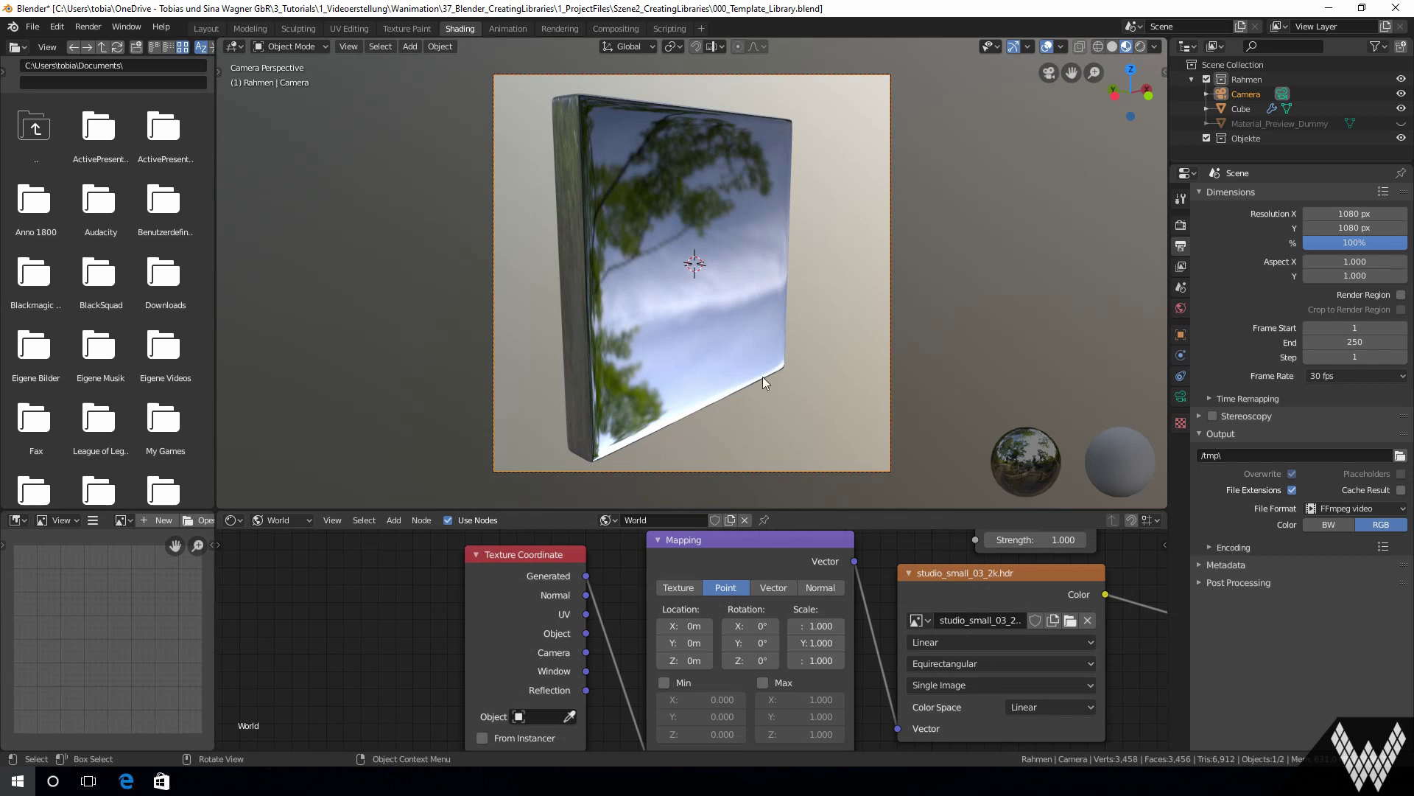
Preview the scene in rendered shading and assign the 1.27_AltesEisen_4k material to the cube's first slot
{"action": "key", "text": "z"}
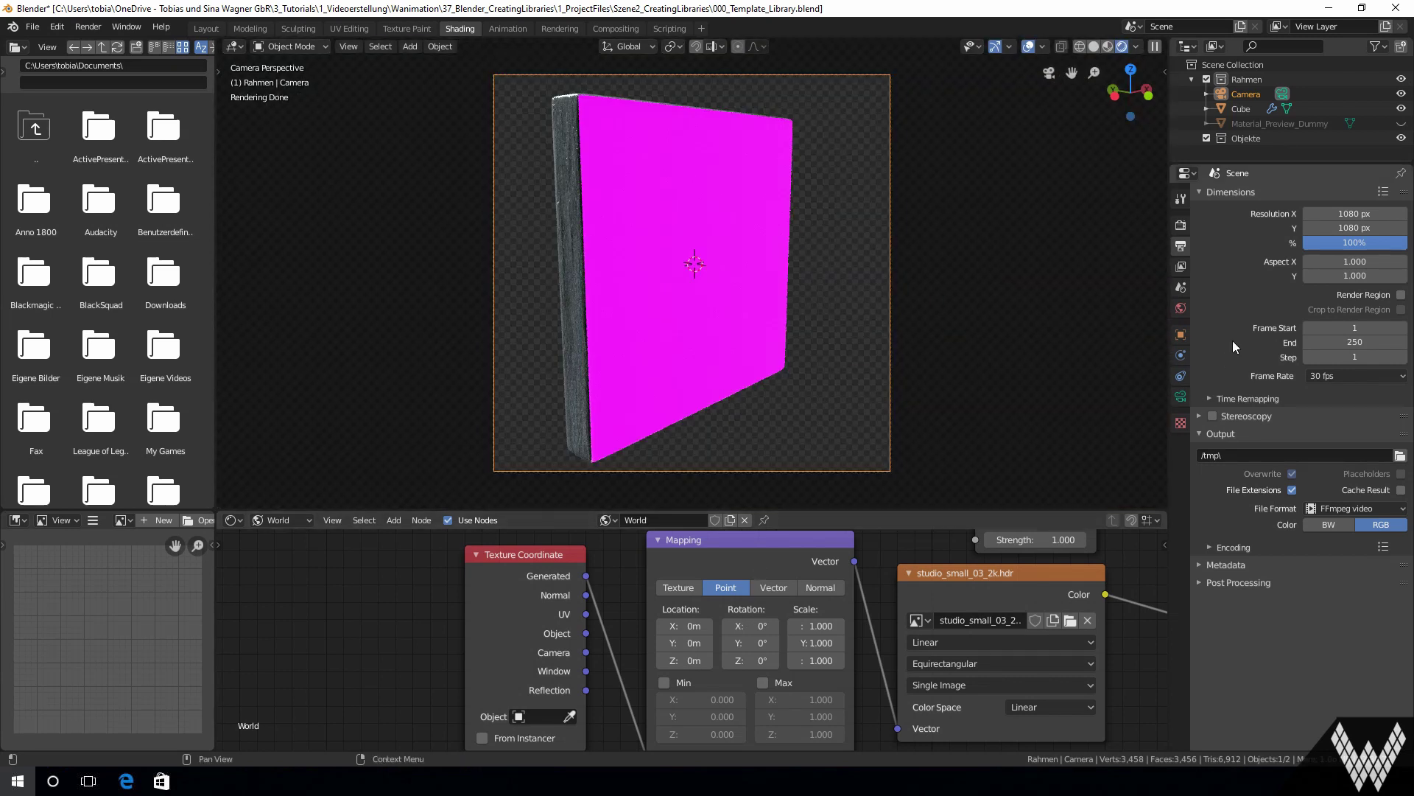
{"action": "left_click", "coordinate": [1242, 108]}
{"action": "left_click", "coordinate": [1181, 458]}
{"action": "left_click", "coordinate": [1209, 278]}
{"action": "left_click", "coordinate": [1234, 314]}
{"action": "left_click", "coordinate": [1003, 282]}
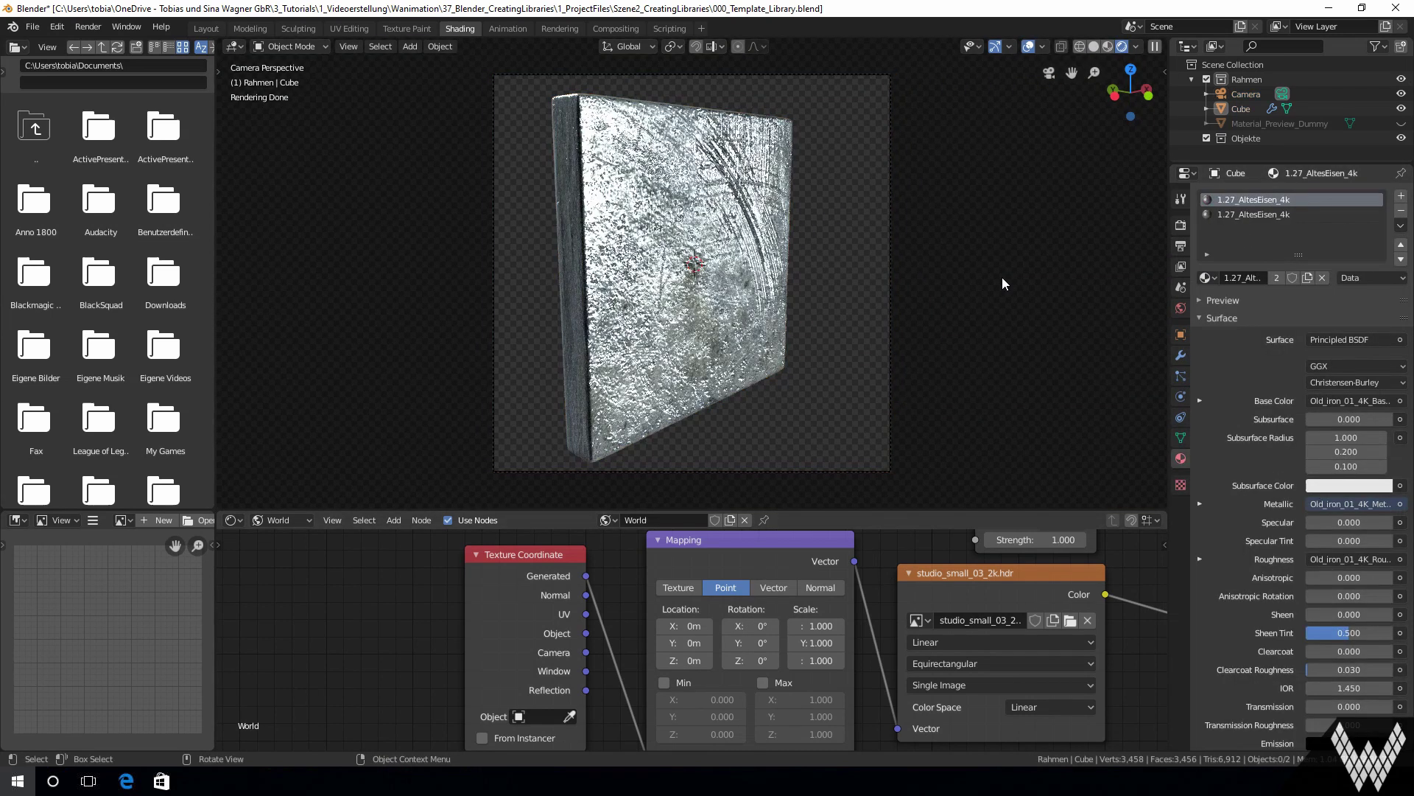
Set the world Mapping node's Z rotation to 174° and return the viewport to material preview shading
{"action": "middle_click_drag", "start_coordinate": [832, 638], "coordinate": [661, 640]}
{"action": "left_click_drag", "start_coordinate": [578, 662], "coordinate": [678, 662]}
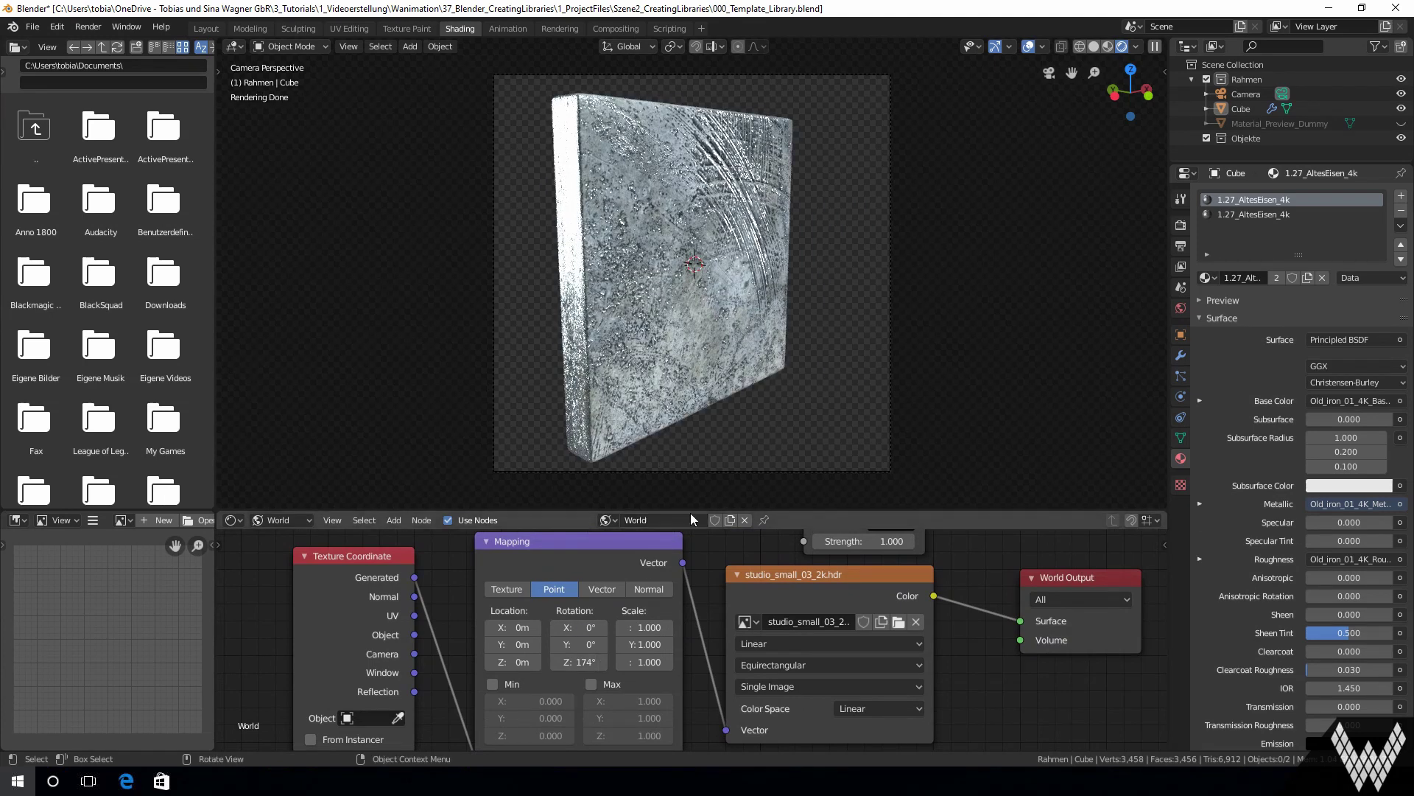
{"action": "key", "text": "z"}
{"action": "left_click", "coordinate": [721, 385]}
{"action": "left_click", "coordinate": [716, 380]}
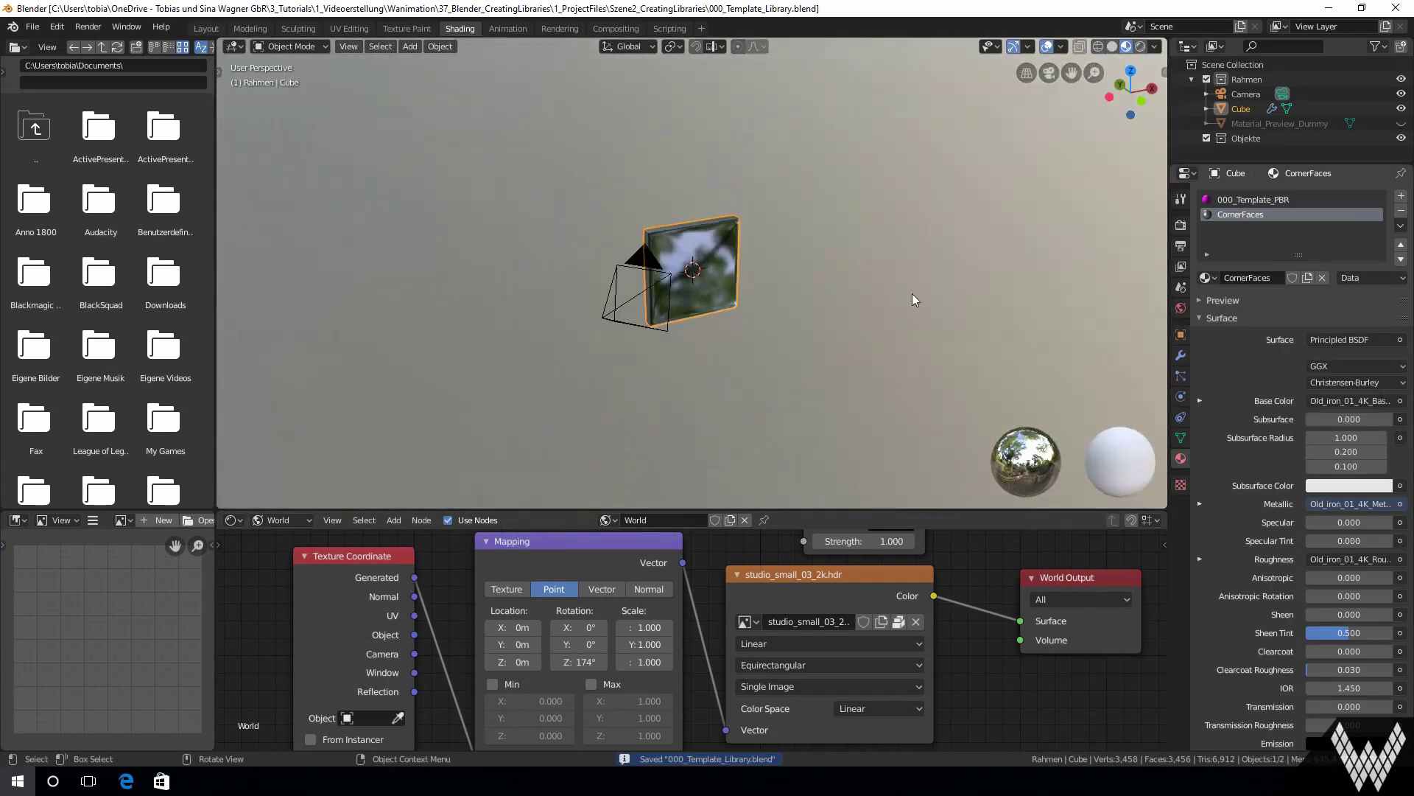
Duplicate the slab along the X axis and duplicate both slabs 8 m further along X
{"action": "middle_click_drag", "start_coordinate": [914, 300], "coordinate": [640, 267]}
{"action": "key", "text": "shift+d"}
{"action": "key", "text": "y"}
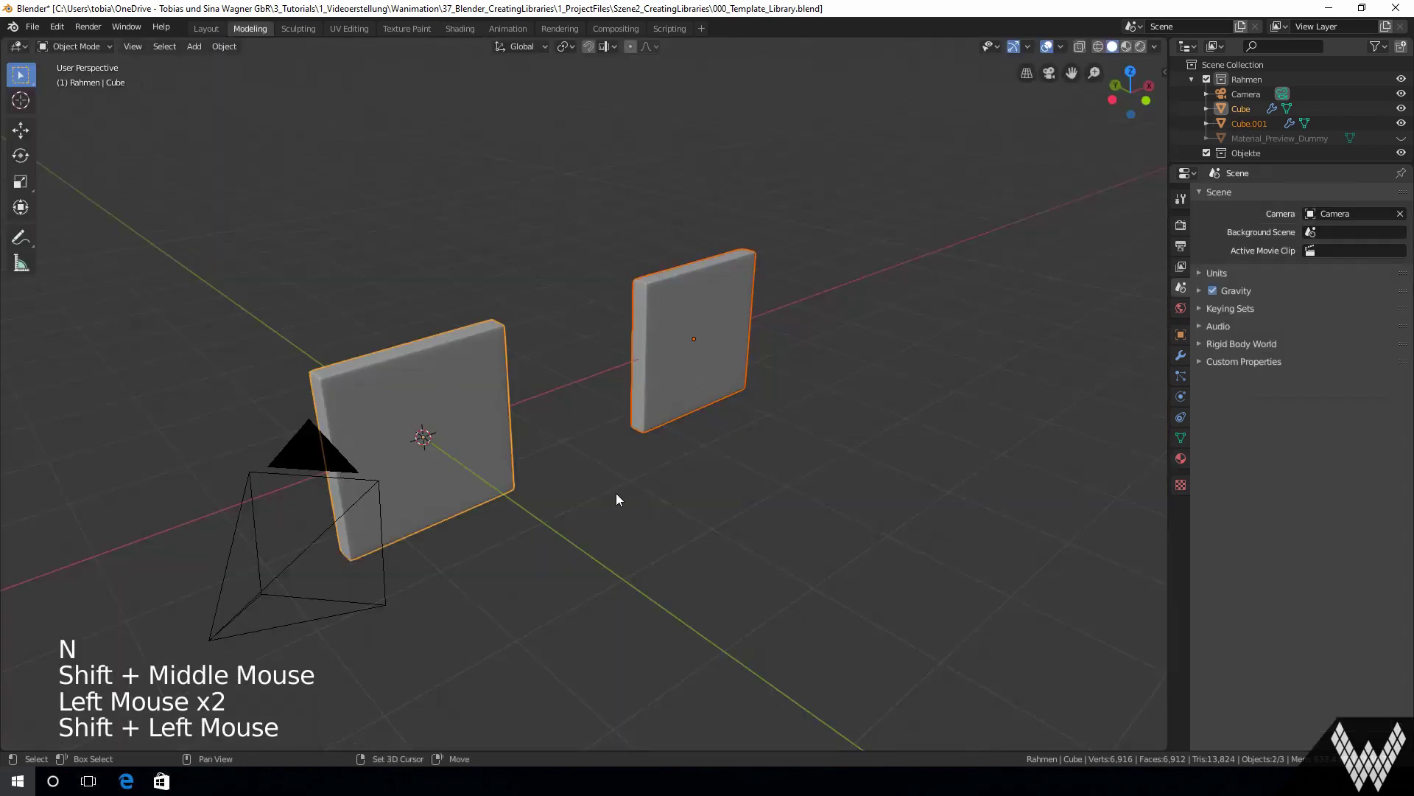
{"action": "key", "text": "shift+d"}
{"action": "key", "text": "x"}
{"action": "key", "text": "8"}
{"action": "key", "text": "Return"}
{"action": "middle_click_drag", "start_coordinate": [624, 505], "coordinate": [453, 532], "text": "shift"}
Select all four slabs and duplicate them 16 m along the X axis
{"action": "left_click", "coordinate": [501, 357], "text": "shift"}
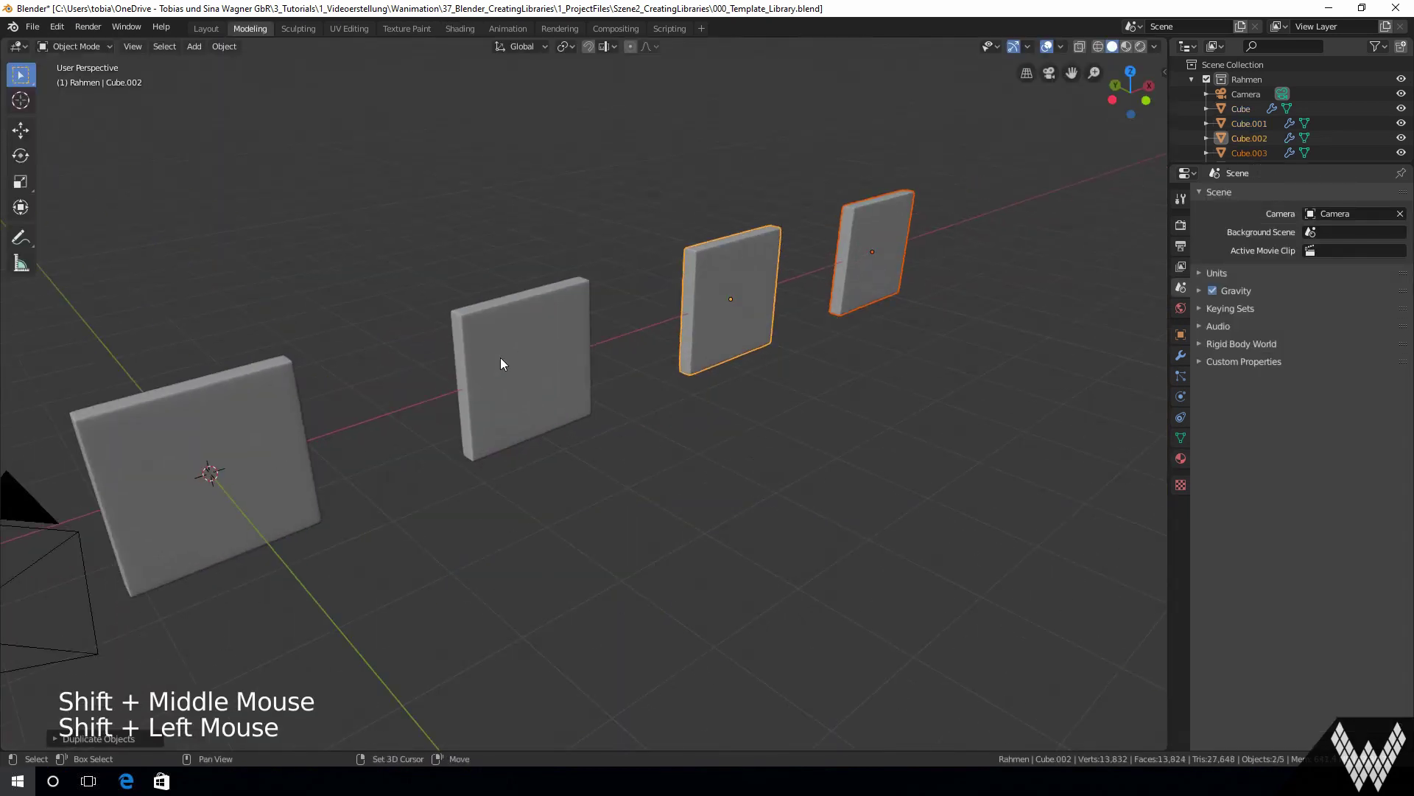
{"action": "left_click", "coordinate": [284, 420], "text": "shift"}
{"action": "key", "text": "shift+d"}
{"action": "type", "text": "x16"}
{"action": "key", "text": "Return"}
Try to duplicate only the last four slabs 32 m along the X axis, and undo it
{"action": "scroll", "coordinate": [810, 368], "scroll_direction": "down", "scroll_amount": 5}
{"action": "key", "text": "shift+d"}
{"action": "type", "text": "x"}
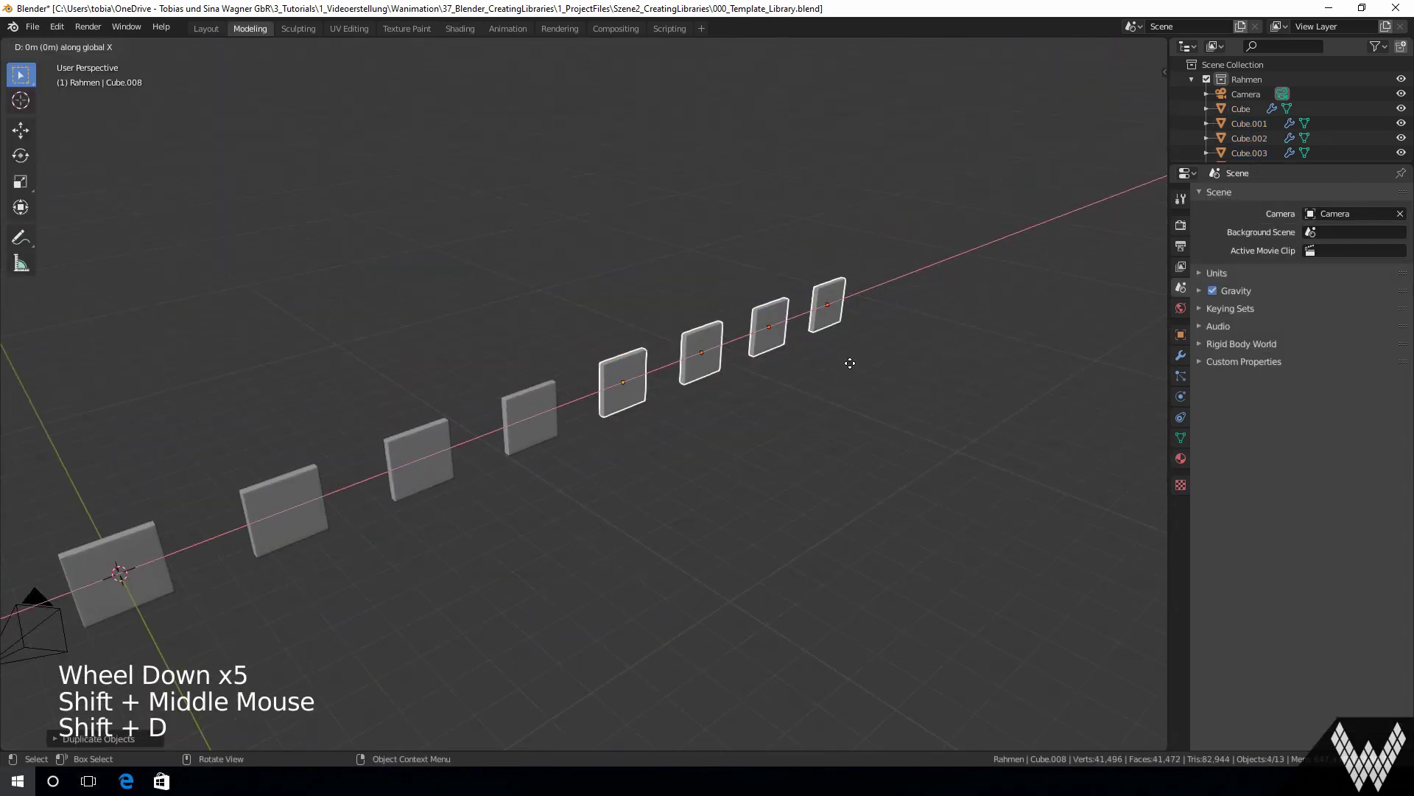
{"action": "type", "text": "32"}
{"action": "key", "text": "Return"}
{"action": "key", "text": "ctrl+z"}
Duplicate all eight slabs along the X axis into an evenly spaced row of sixteen and save the file
{"action": "left_click", "coordinate": [982, 189]}
{"action": "left_click_drag", "start_coordinate": [982, 189], "coordinate": [122, 593]}
{"action": "key", "text": "shift+d"}
{"action": "type", "text": "x64"}
{"action": "key", "text": "Return"}
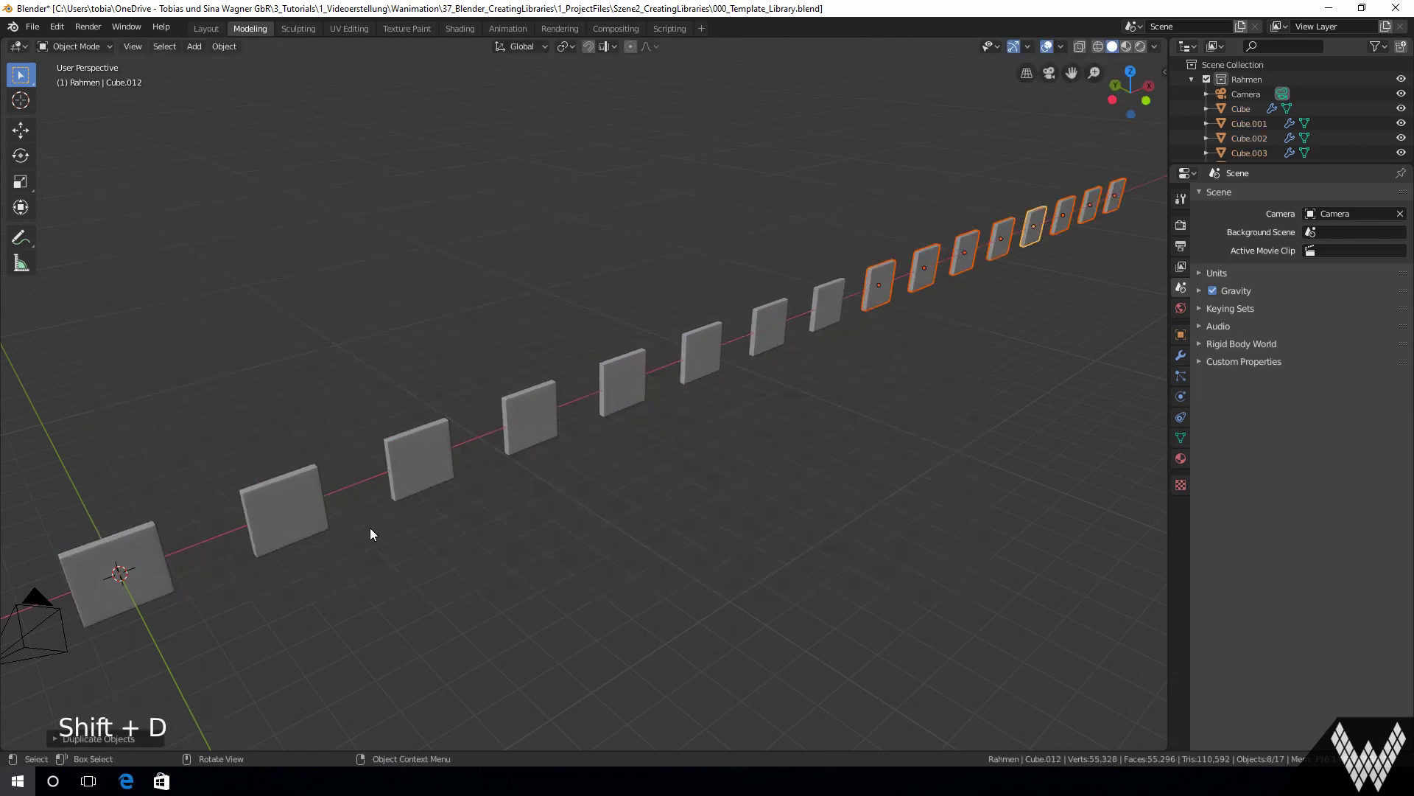
{"action": "scroll", "coordinate": [370, 528], "scroll_direction": "down", "scroll_amount": 2}
{"action": "left_click", "coordinate": [811, 479]}
{"action": "middle_click_drag", "start_coordinate": [957, 457], "coordinate": [829, 440]}
{"action": "scroll", "coordinate": [663, 449], "scroll_direction": "down", "scroll_amount": 2}
{"action": "key", "text": "ctrl+s"}
Select all sixteen slabs and duplicate them along the X axis to make a row of 32
{"action": "left_click_drag", "start_coordinate": [1098, 251], "coordinate": [162, 516]}
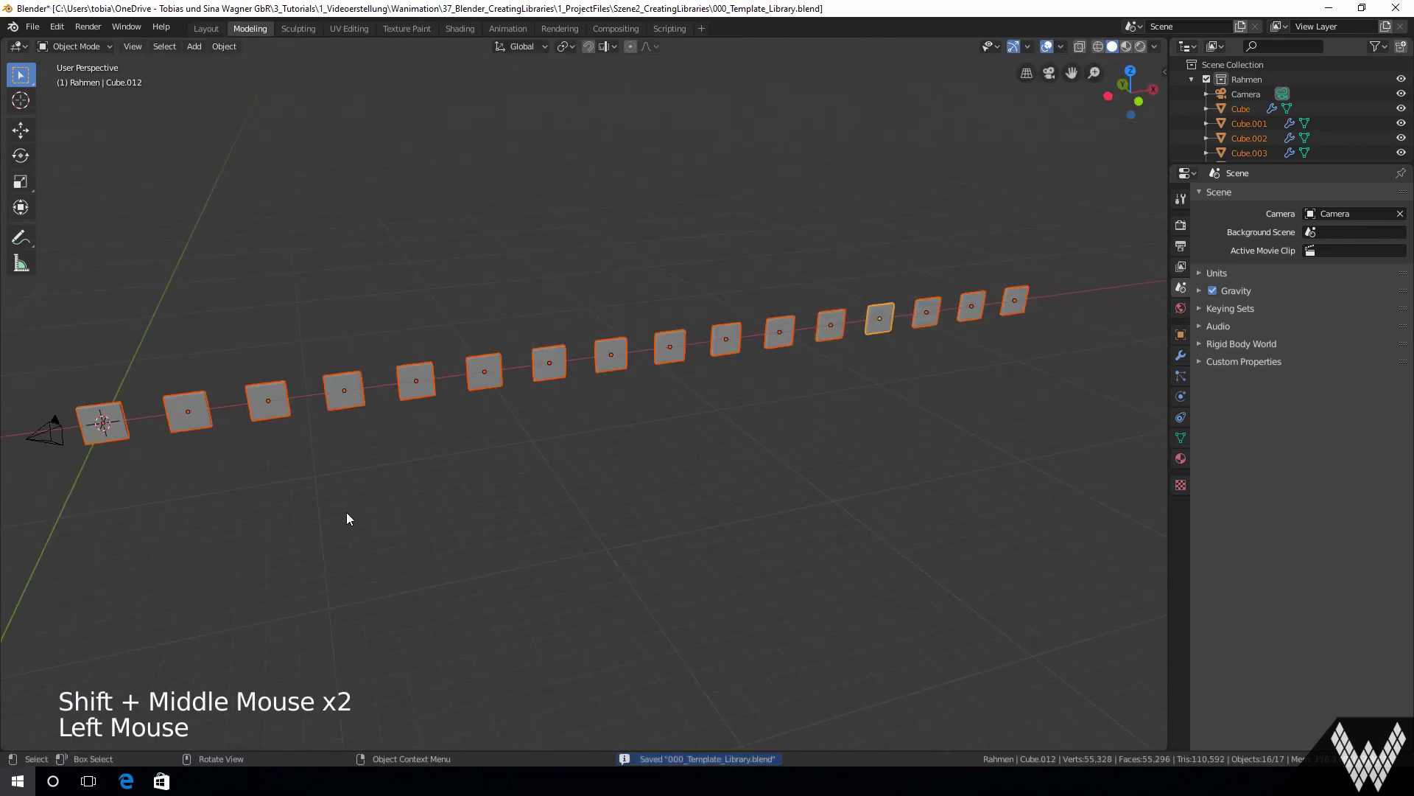
{"action": "key", "text": "shift+d"}
{"action": "key", "text": "x"}
{"action": "key", "text": "3"}
{"action": "key", "text": "2"}
{"action": "left_click", "coordinate": [373, 507]}
Save the template file and look through the camera
{"action": "scroll", "coordinate": [373, 507], "scroll_direction": "down", "scroll_amount": 5}
{"action": "key", "text": "ctrl+s"}
{"action": "middle_click_drag", "start_coordinate": [373, 507], "coordinate": [474, 511], "text": "shift"}
{"action": "key", "text": "KP_0"}
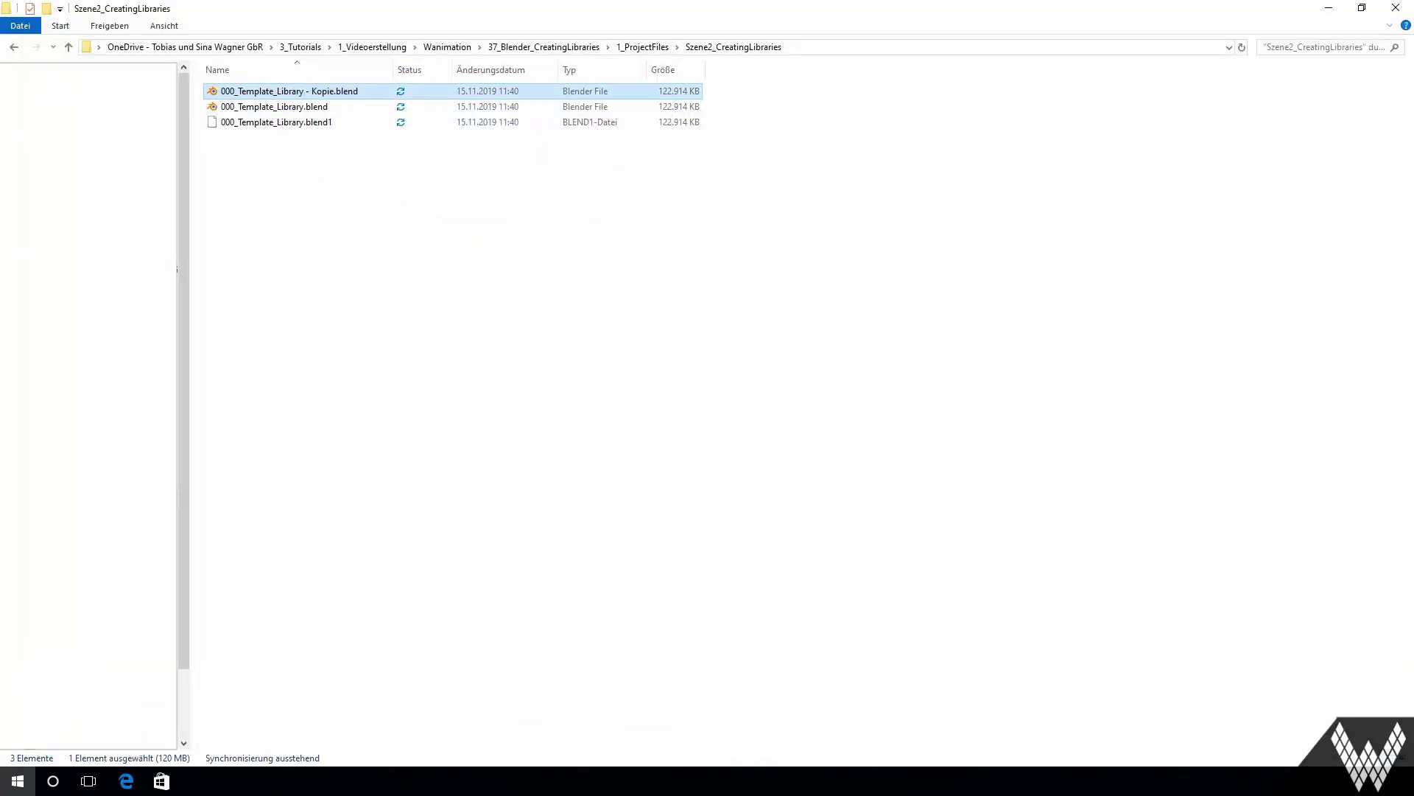
Switch to the file explorer and rename the copy of the template library file as 001_Metals
{"action": "left_click", "coordinate": [265, 92]}
{"action": "type", "text": "001_Metals"}
{"action": "key", "text": "Return"}
Make two copies of 001_Metals.blend and name them 002_Walls and 003_Floors
{"action": "key", "text": "ctrl+c"}
{"action": "key", "text": "ctrl+v"}
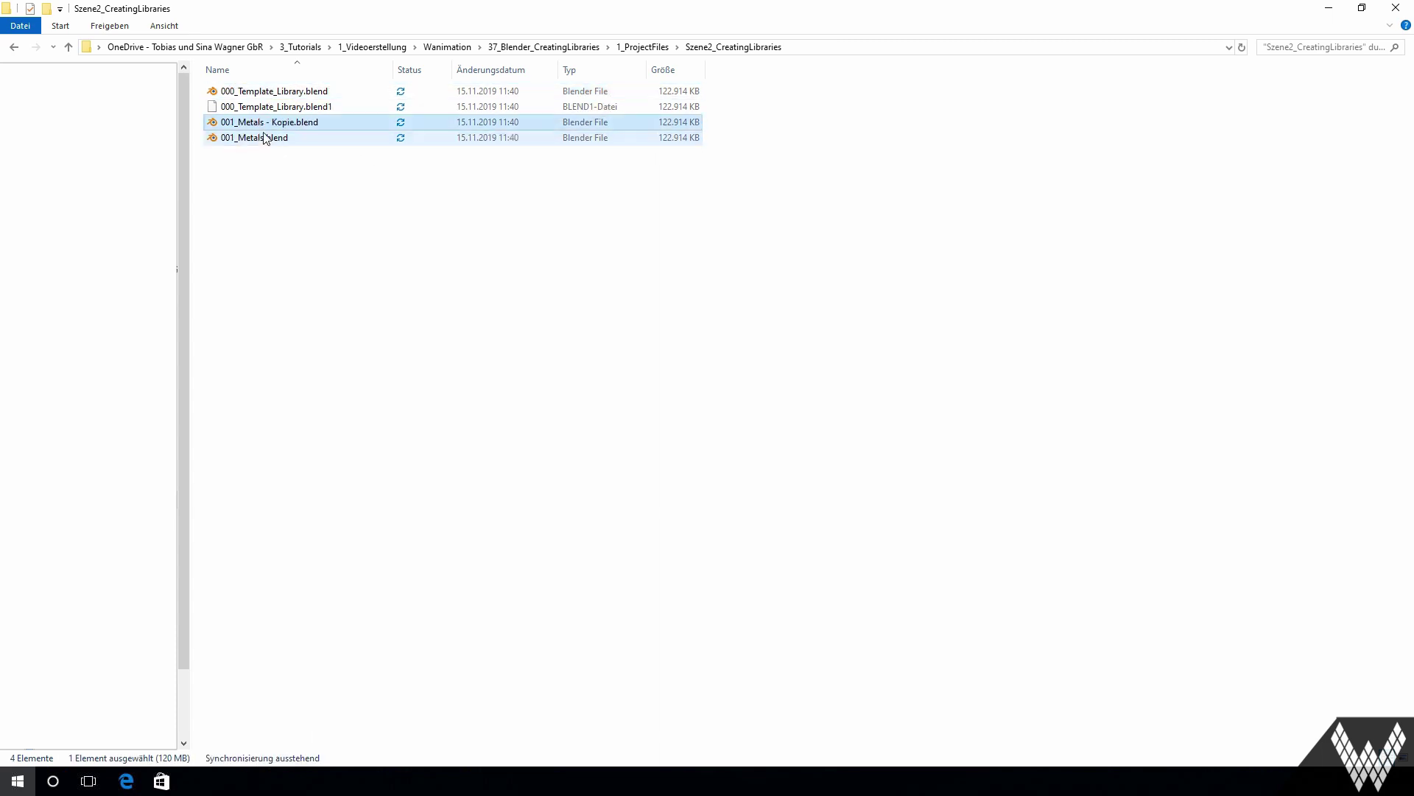
{"action": "left_click", "coordinate": [264, 122]}
{"action": "type", "text": "002_Walls"}
{"action": "key", "text": "Return"}
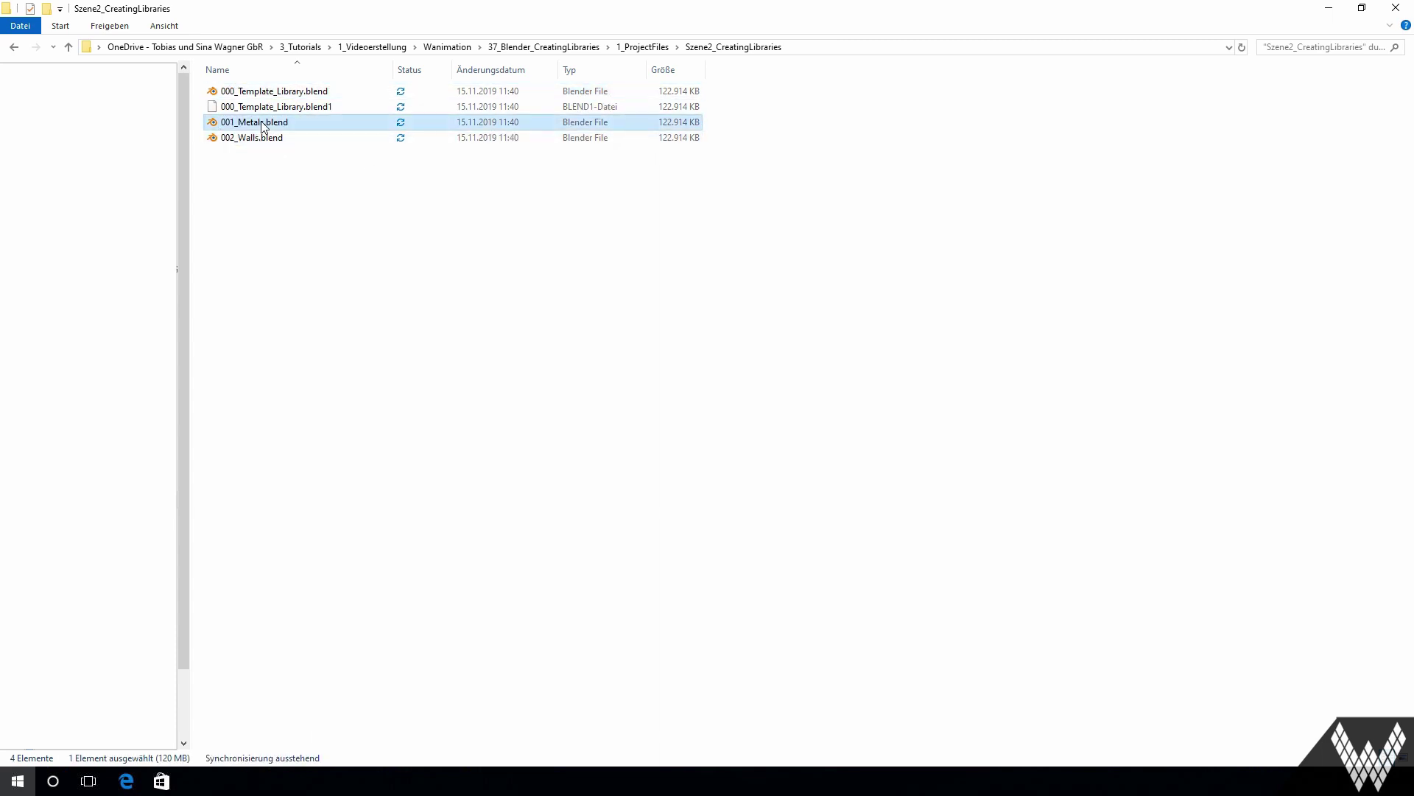
{"action": "type", "text": "oors"}
{"action": "key", "text": "Return"}
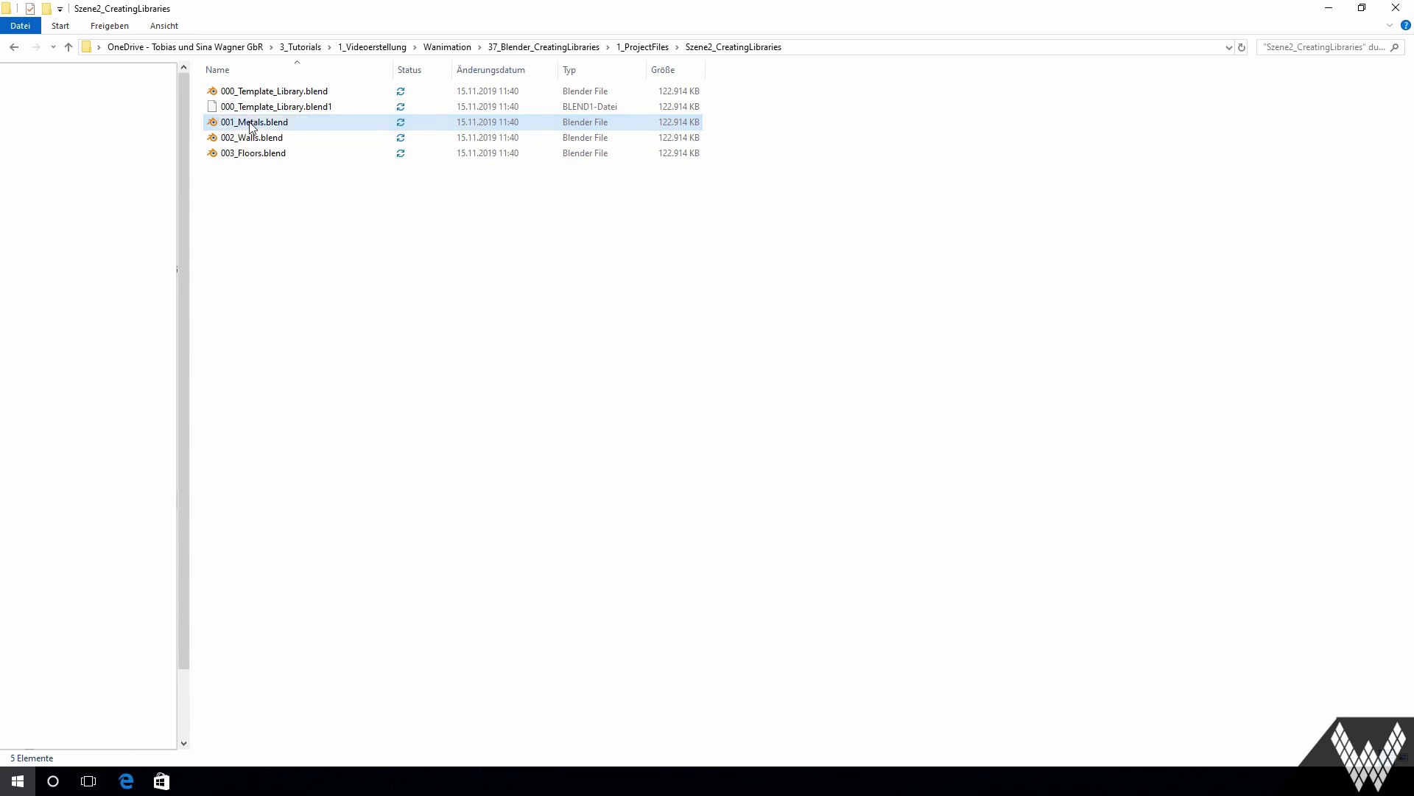
Copy 003_Floors.blend and name the copy 004_Wood
{"action": "left_click", "coordinate": [245, 155]}
{"action": "key", "text": "ctrl+c"}
{"action": "key", "text": "ctrl+v"}
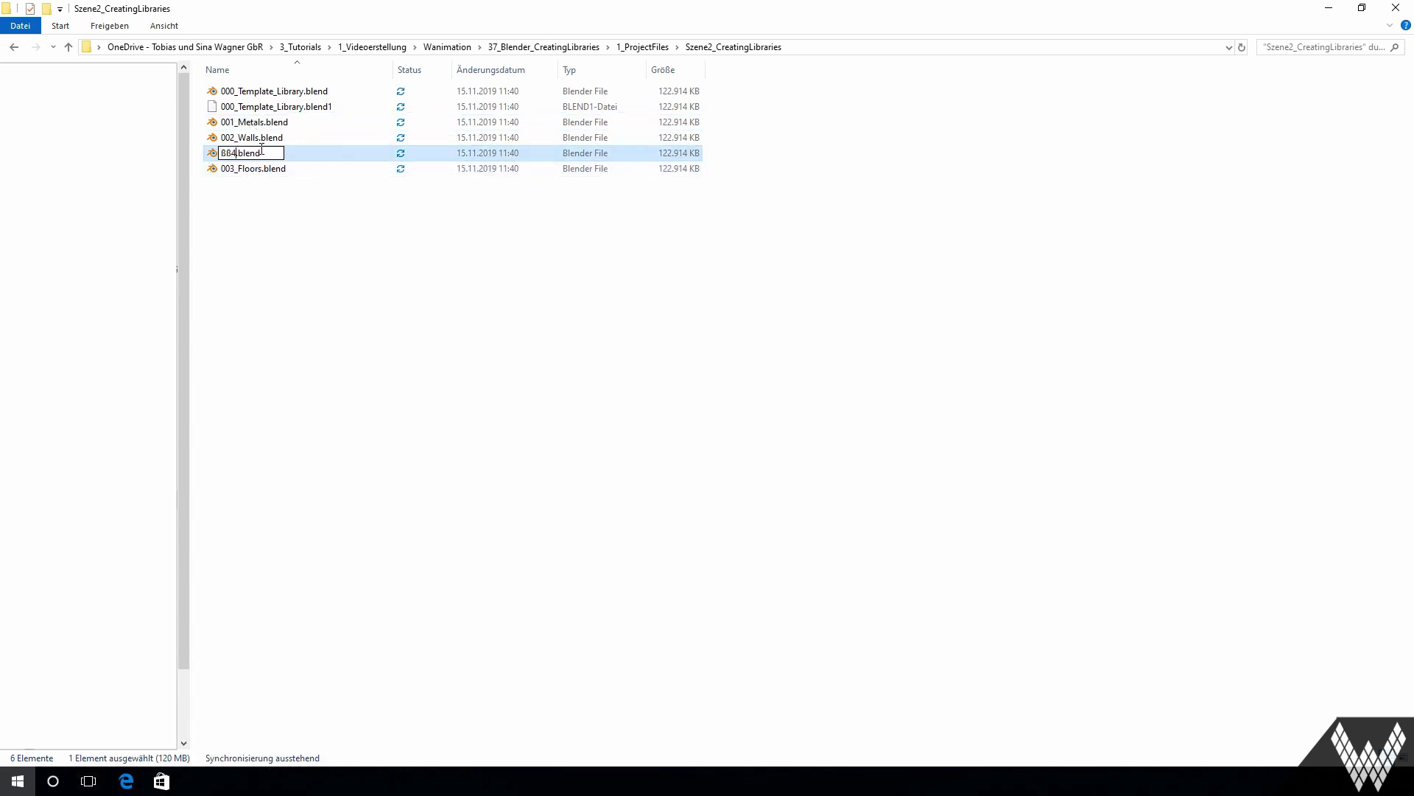
{"action": "type", "text": "ood"}
{"action": "key", "text": "Return"}
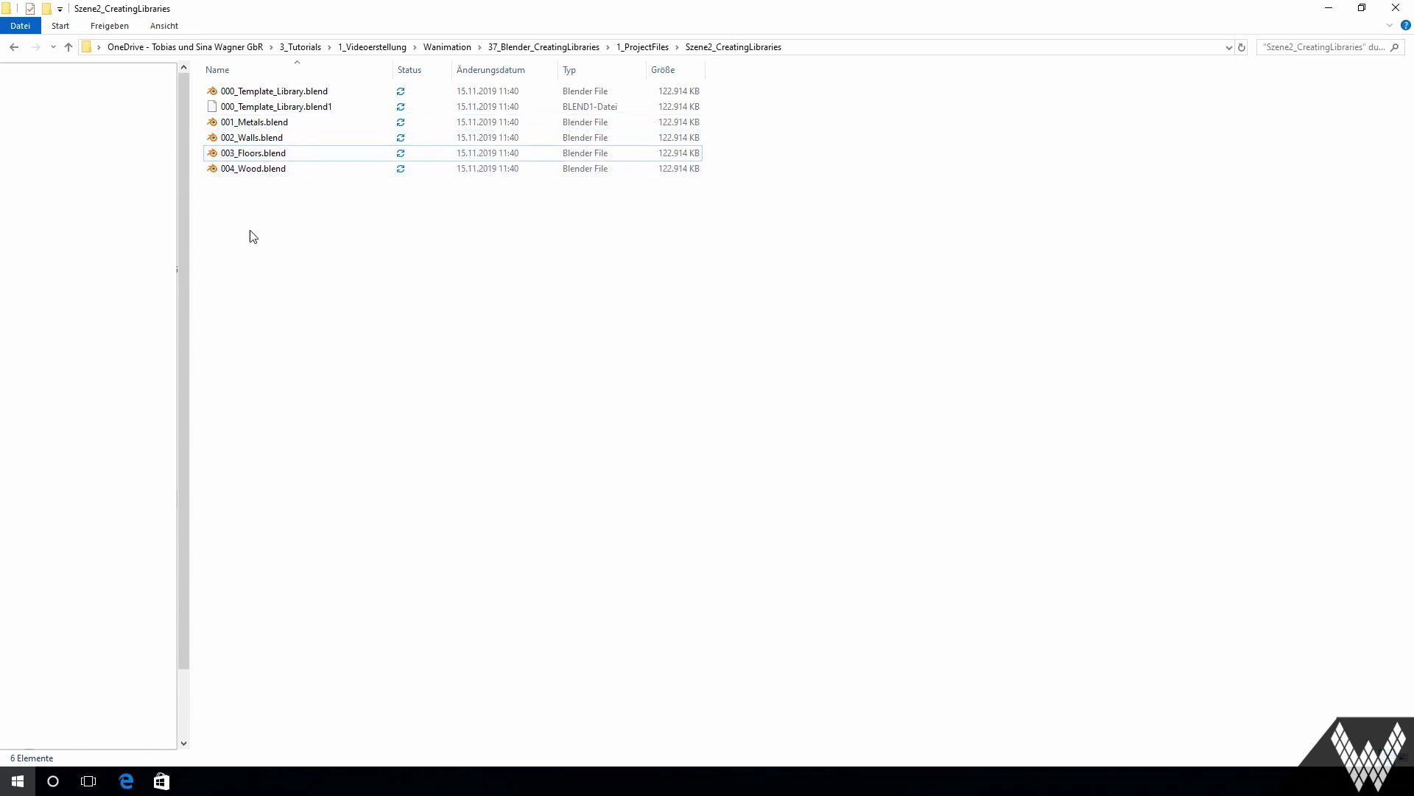
Open 002_Walls.blend in Blender and show the 000_Template_PBR material's nodes in an enlarged node editor
{"action": "double_click", "coordinate": [262, 138]}
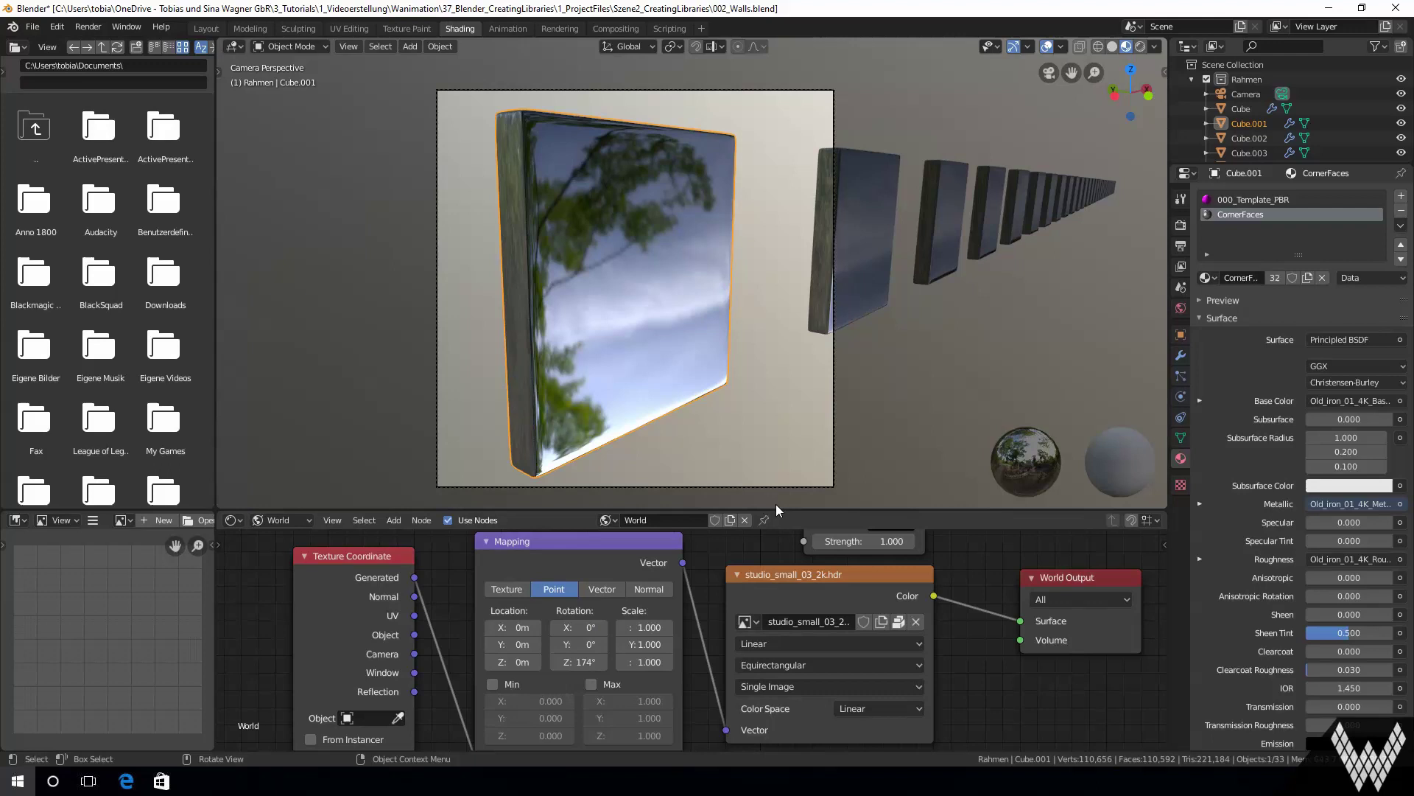
{"action": "mouse_move", "coordinate": [775, 523]}
{"action": "left_mouse_down"}
{"action": "mouse_move", "coordinate": [803, 291]}
{"action": "mouse_move", "coordinate": [809, 383]}
{"action": "left_mouse_up"}
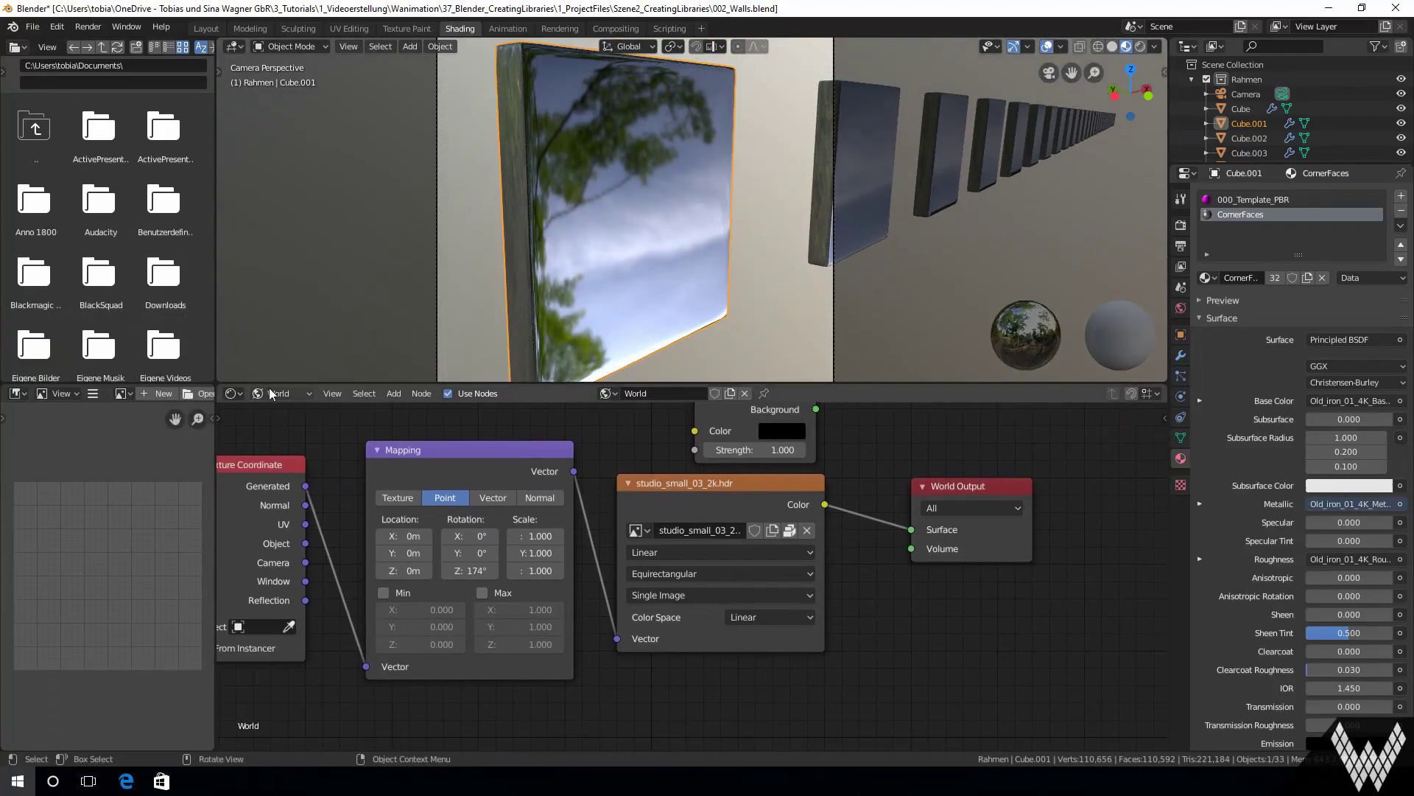
{"action": "left_click", "coordinate": [271, 394]}
{"action": "left_click", "coordinate": [280, 409]}
{"action": "key", "text": "Home"}
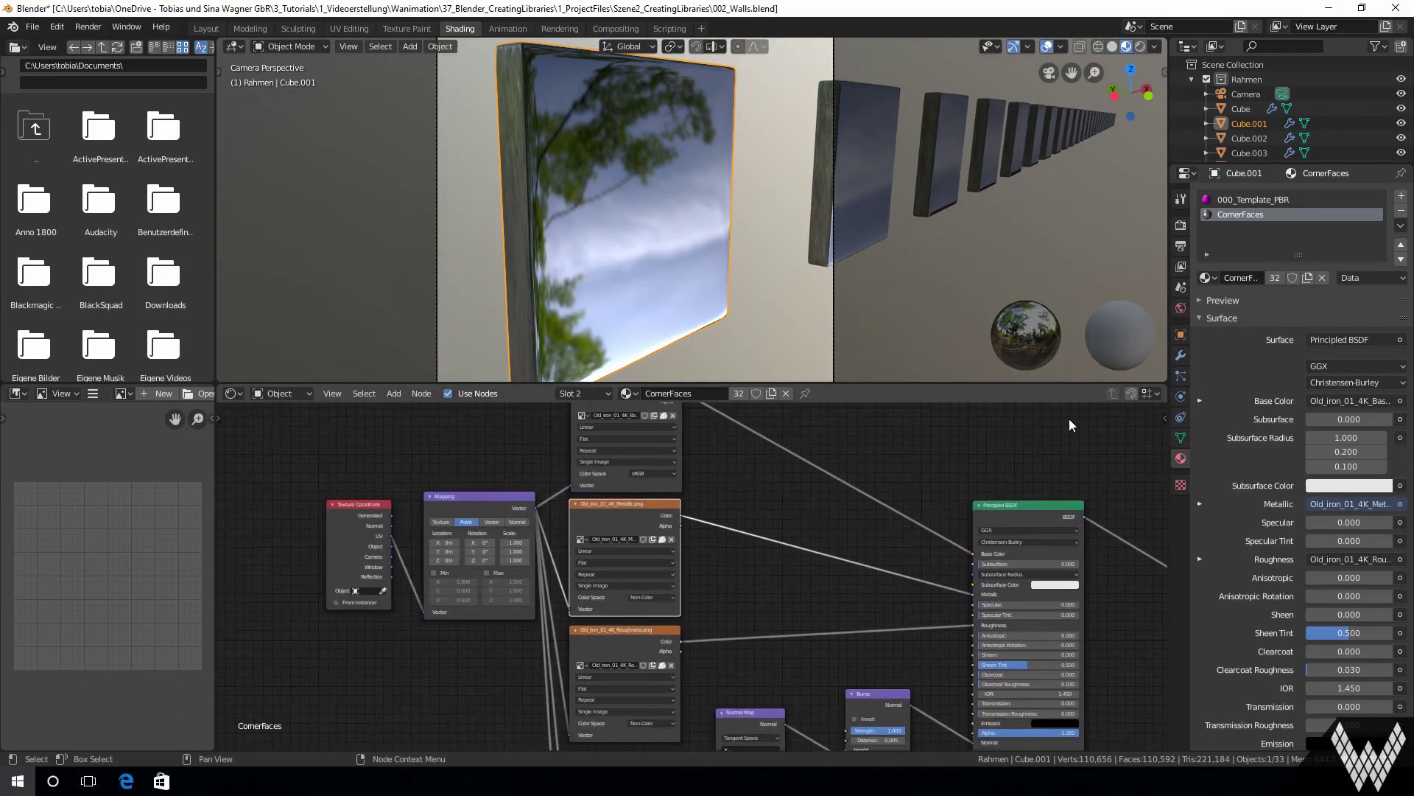
{"action": "left_click", "coordinate": [1253, 199]}
{"action": "key", "text": "Home"}
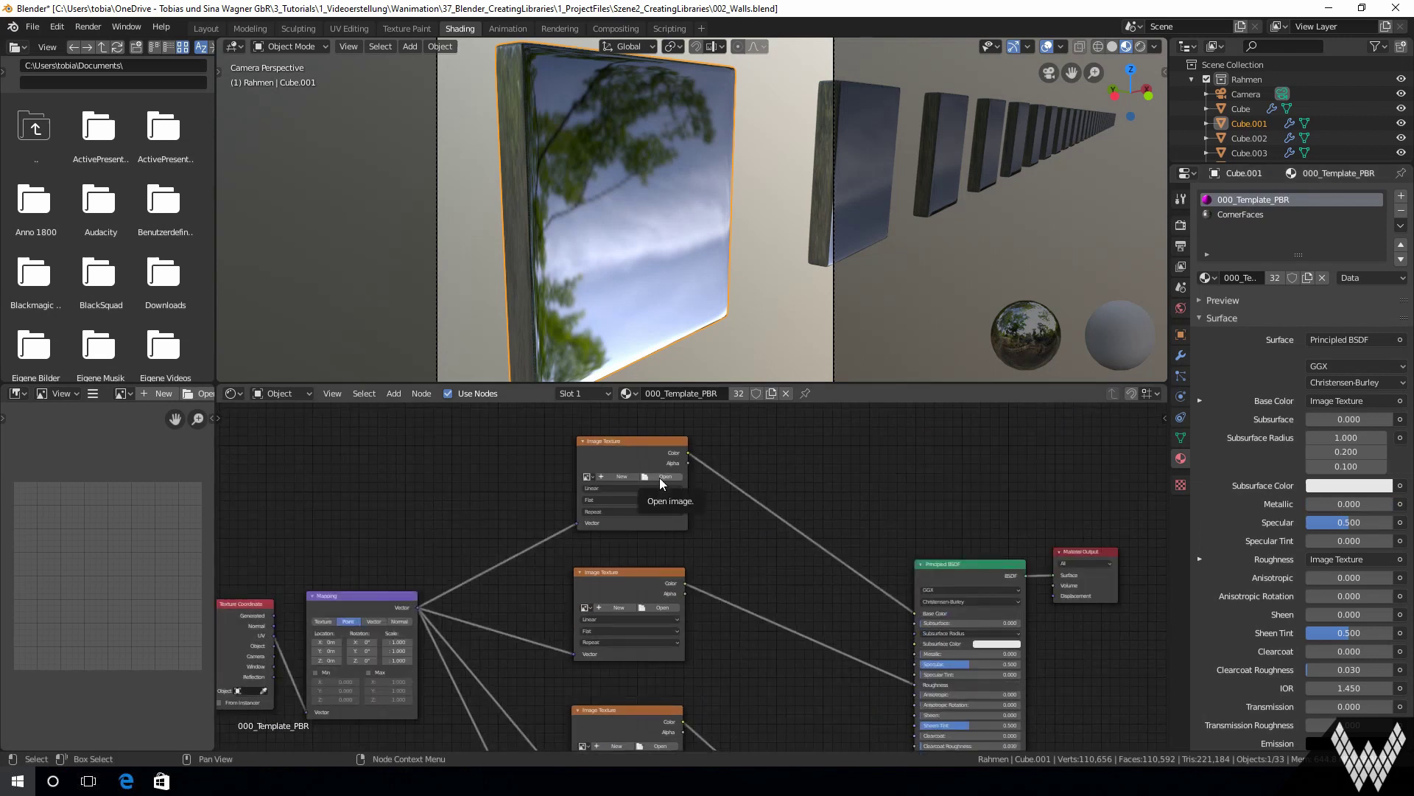
Load the 001_Rauputz_1_2k texture maps, including height and normal, into the material's Image Texture nodes
{"action": "left_click", "coordinate": [660, 478]}
{"action": "left_click", "coordinate": [55, 255]}
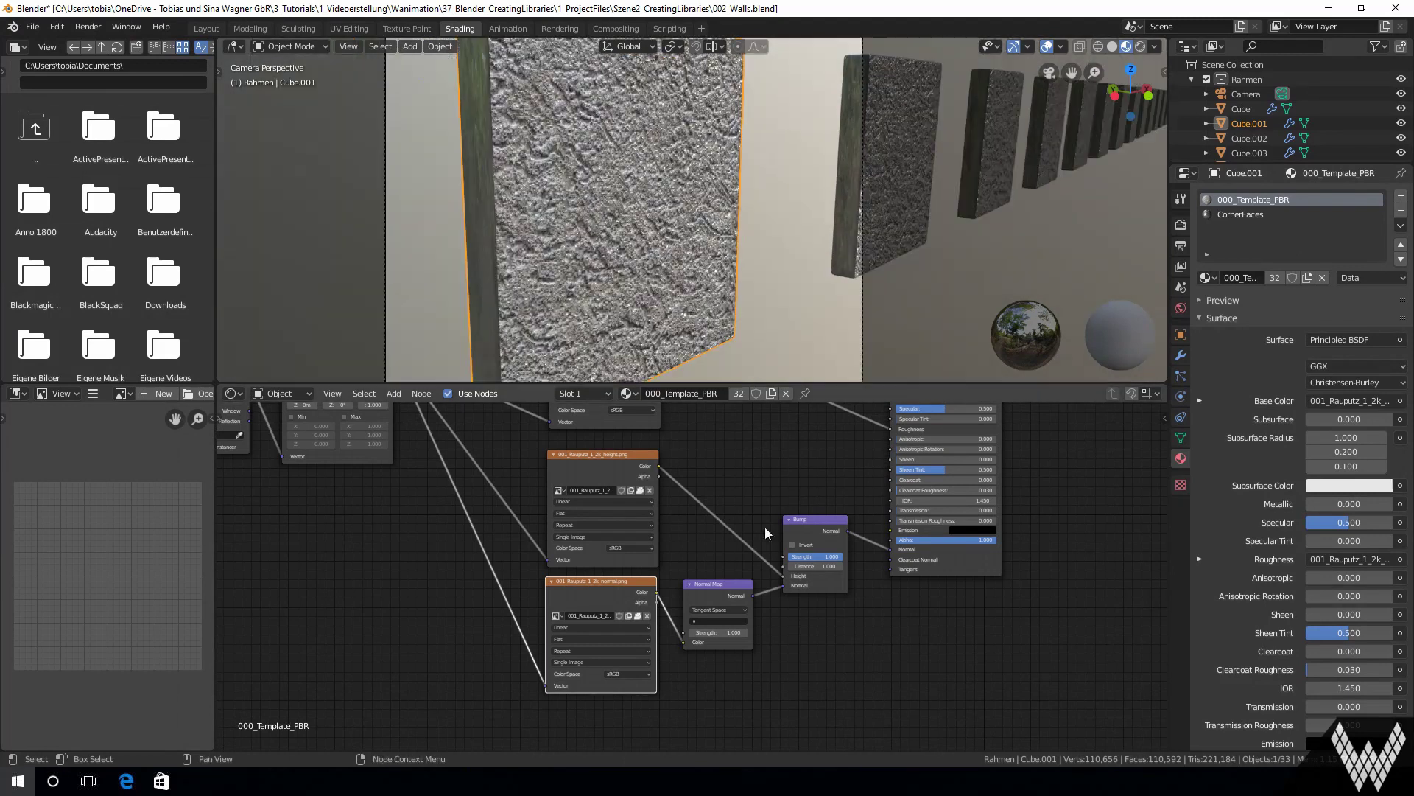
Set the Bump node's distance to 0.200 and render the camera view
{"action": "key", "text": "Return"}
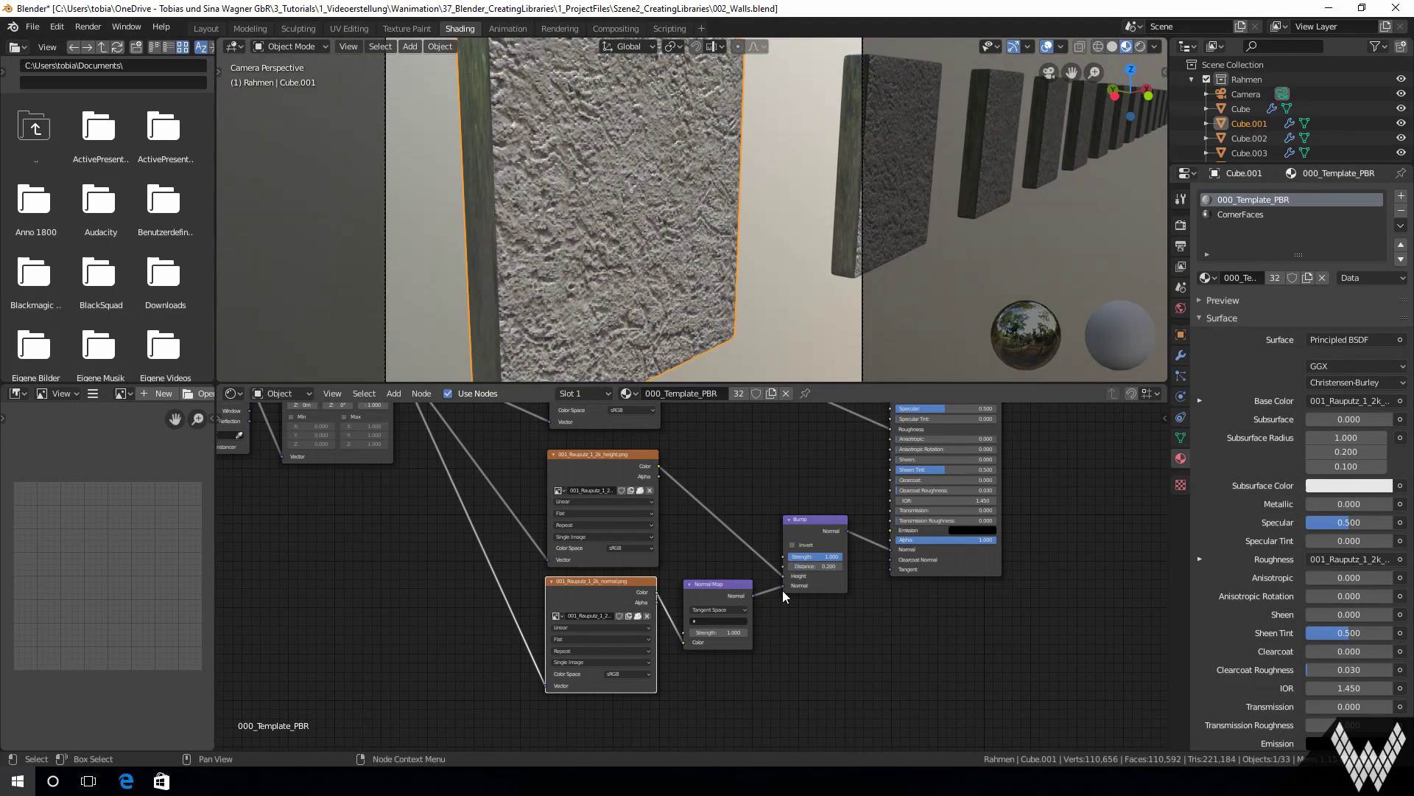
{"action": "scroll", "coordinate": [783, 590], "scroll_direction": "up", "scroll_amount": 3}
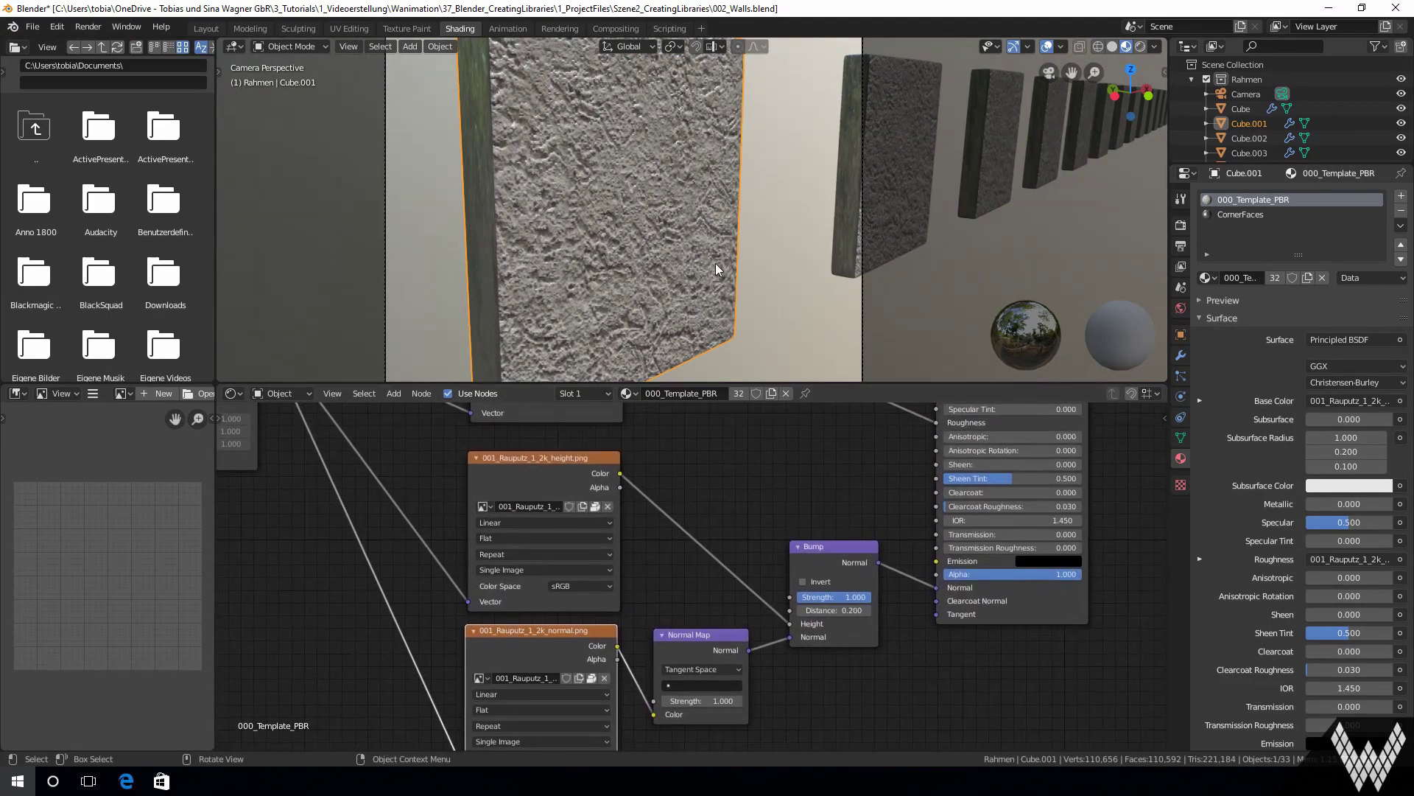
{"action": "key", "text": "F12"}
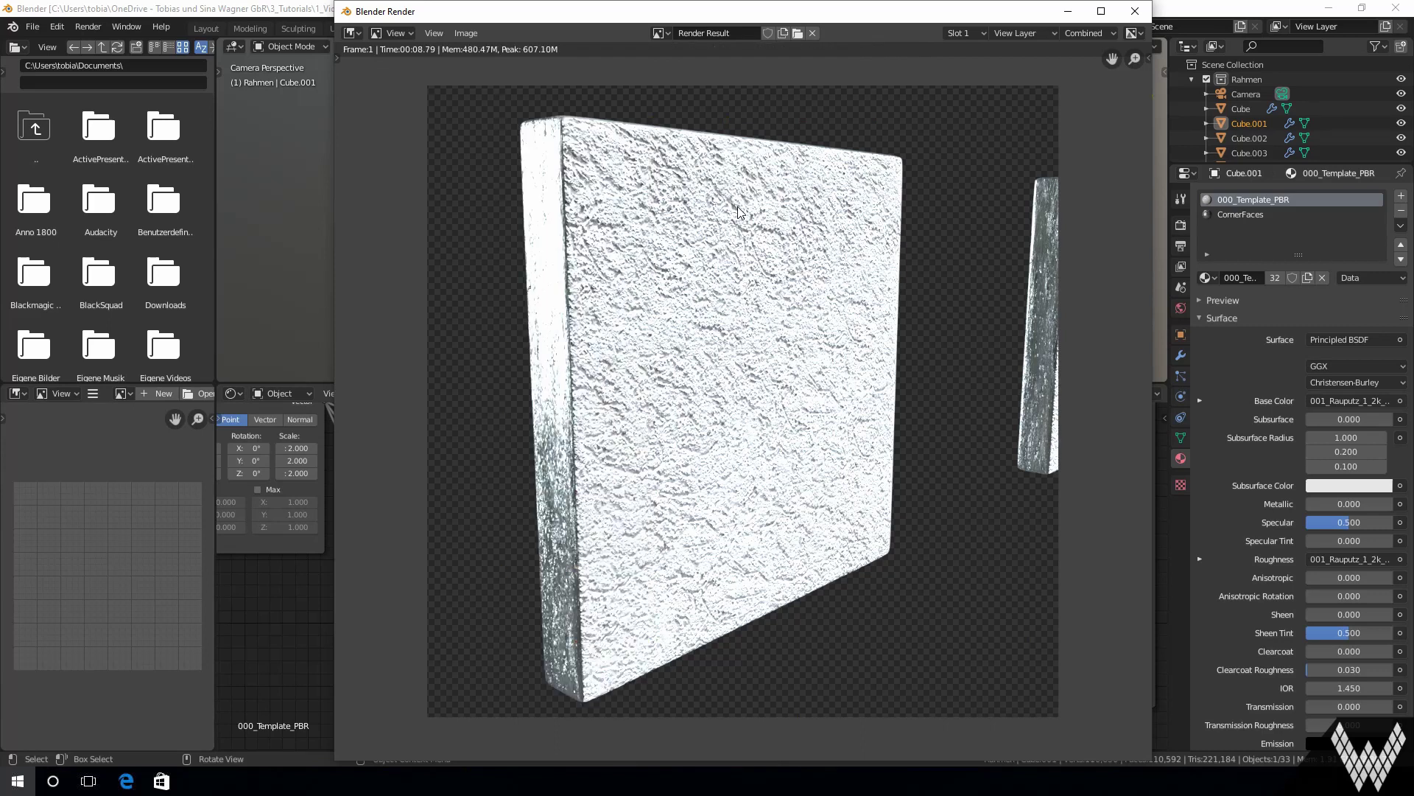